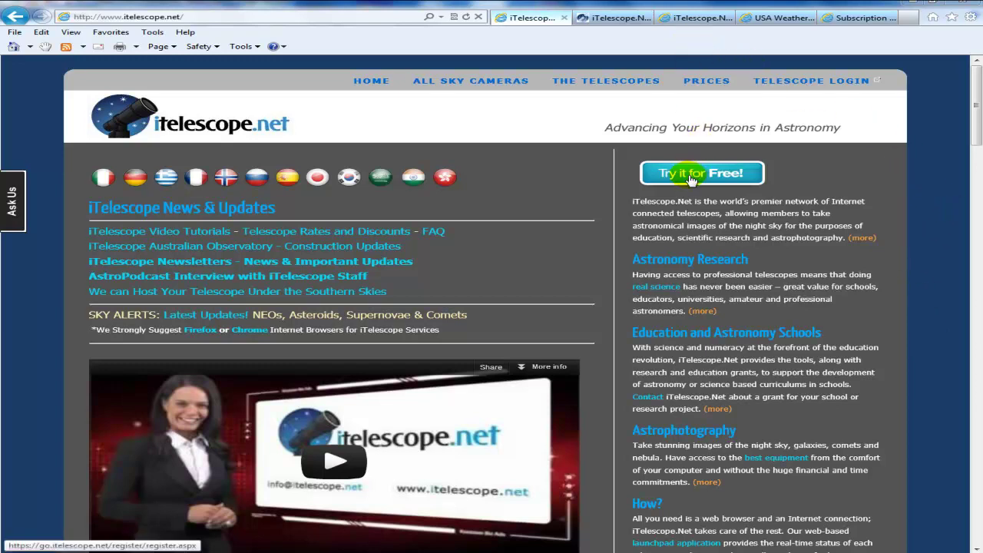
Open the New Mexico, USA weather information page from the iTelescope launchpad.
{"action": "left_click", "coordinate": [599, 19]}
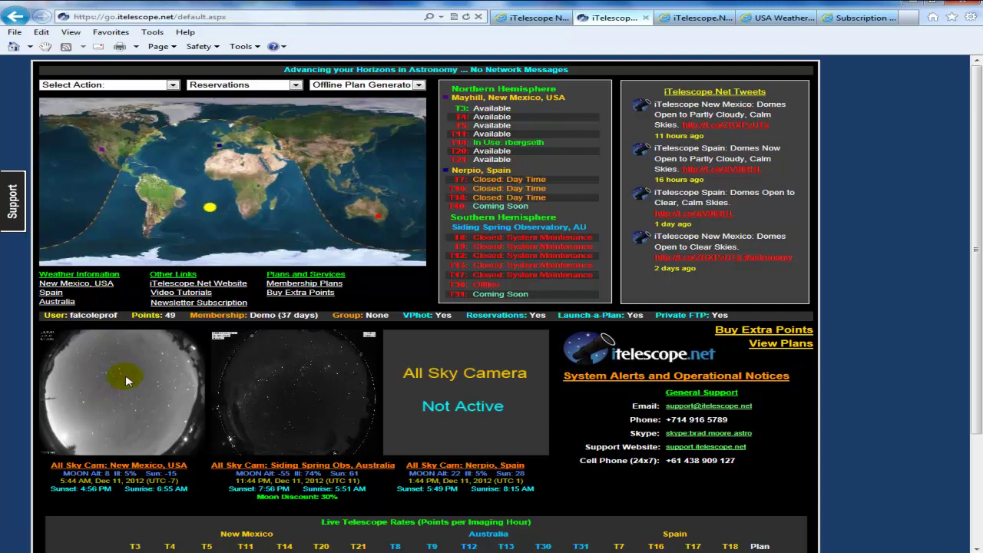
{"action": "left_click", "coordinate": [91, 286]}
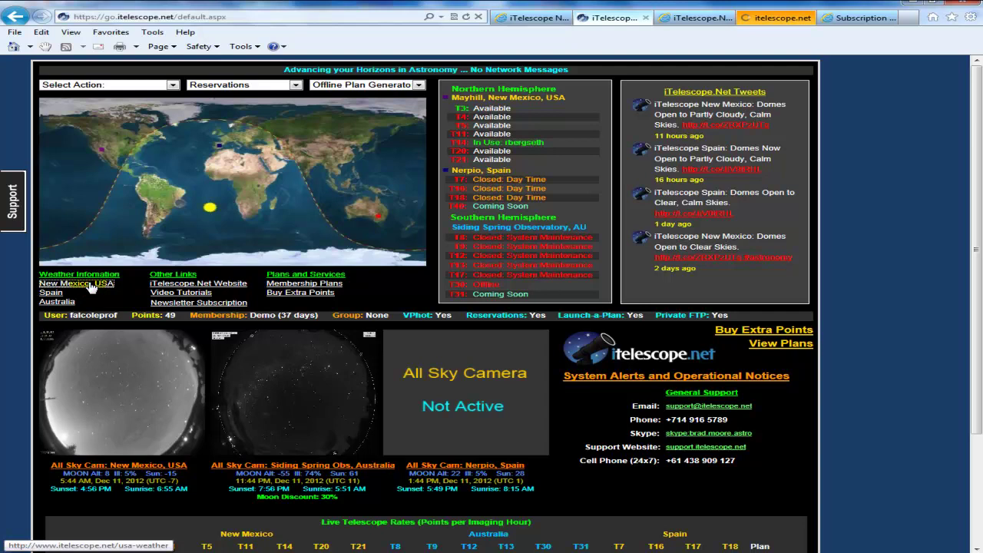
{"action": "left_click", "coordinate": [776, 18]}
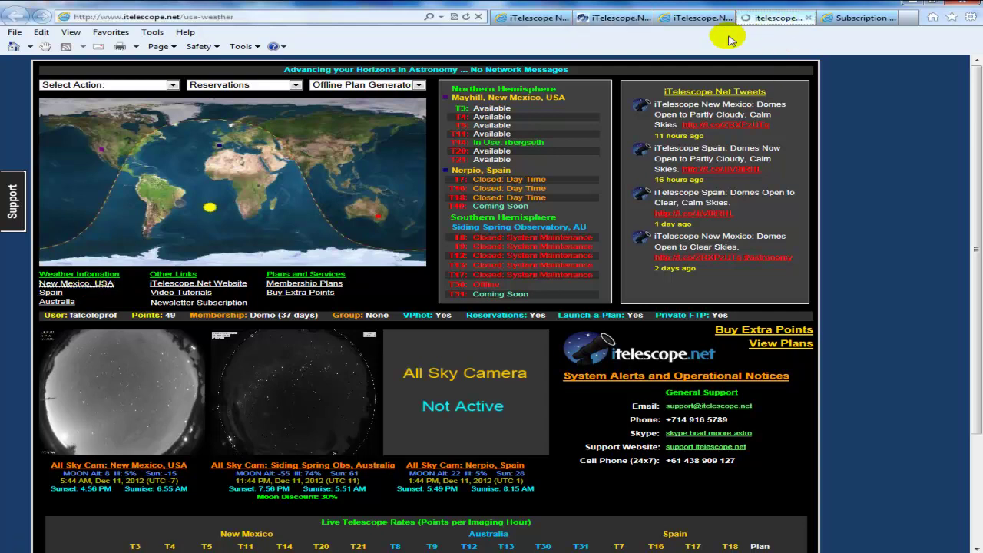
Examine the New Mexico sky cameras, cloud sensor graphs, weather station readings, Clear Sky Chart and satellite image.
{"action": "scroll", "coordinate": [409, 340], "scroll_direction": "down", "scroll_amount": 6}
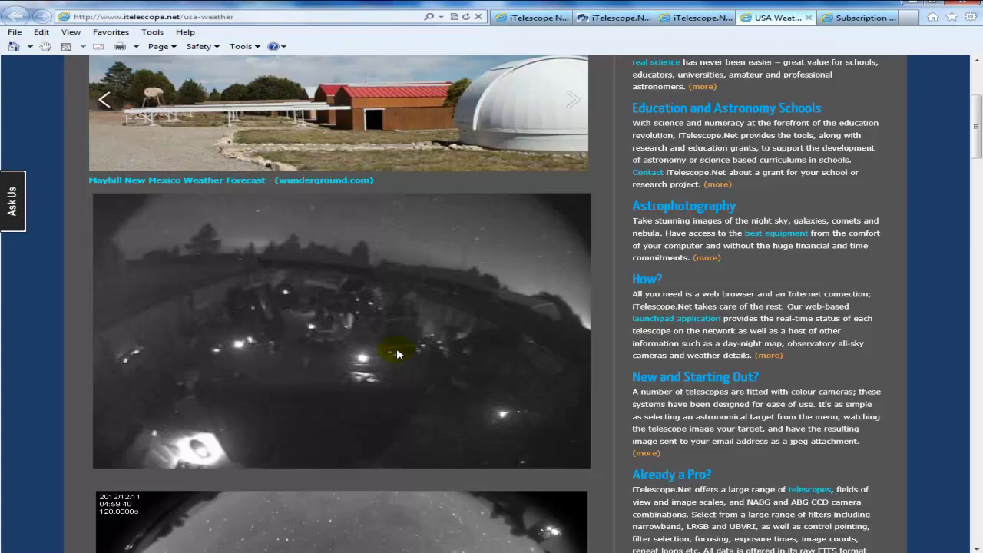
{"action": "scroll", "coordinate": [397, 352], "scroll_direction": "down", "scroll_amount": 1}
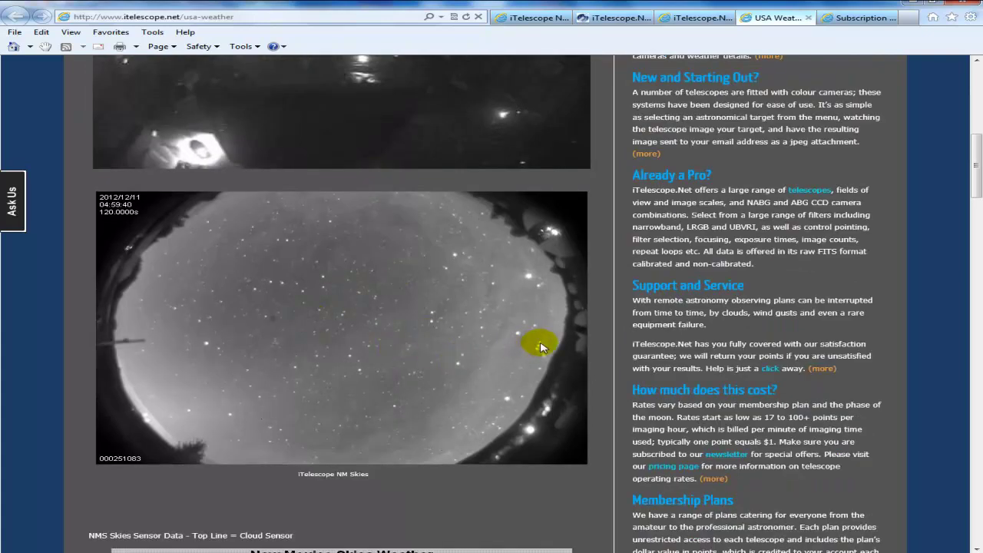
{"action": "scroll", "coordinate": [342, 368], "scroll_direction": "down", "scroll_amount": 4}
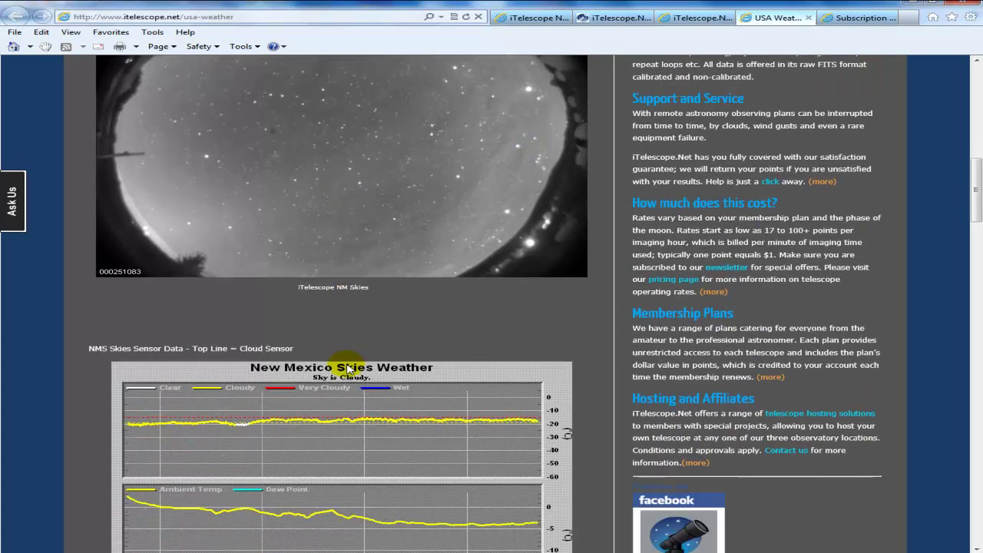
{"action": "scroll", "coordinate": [389, 348], "scroll_direction": "down", "scroll_amount": 1}
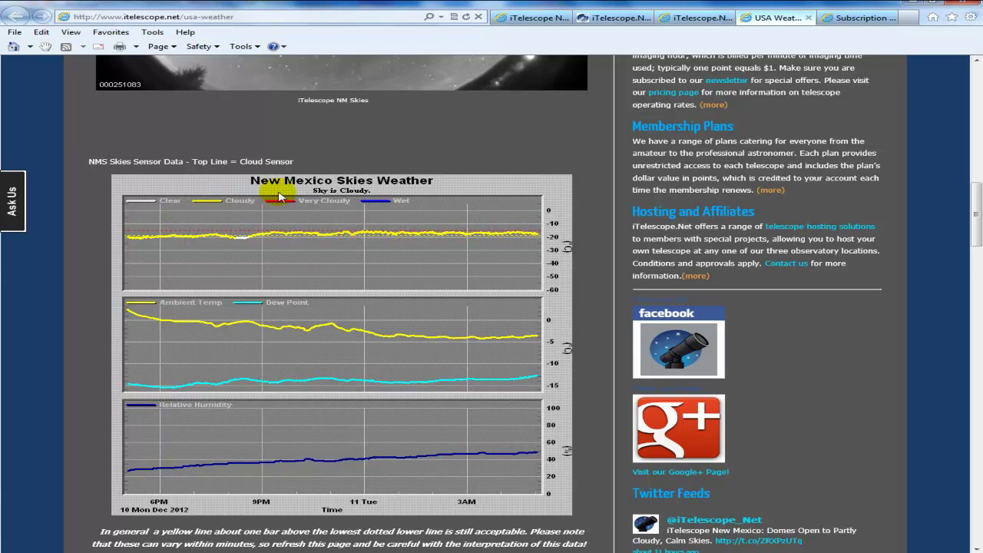
{"action": "scroll", "coordinate": [466, 248], "scroll_direction": "down", "scroll_amount": 7}
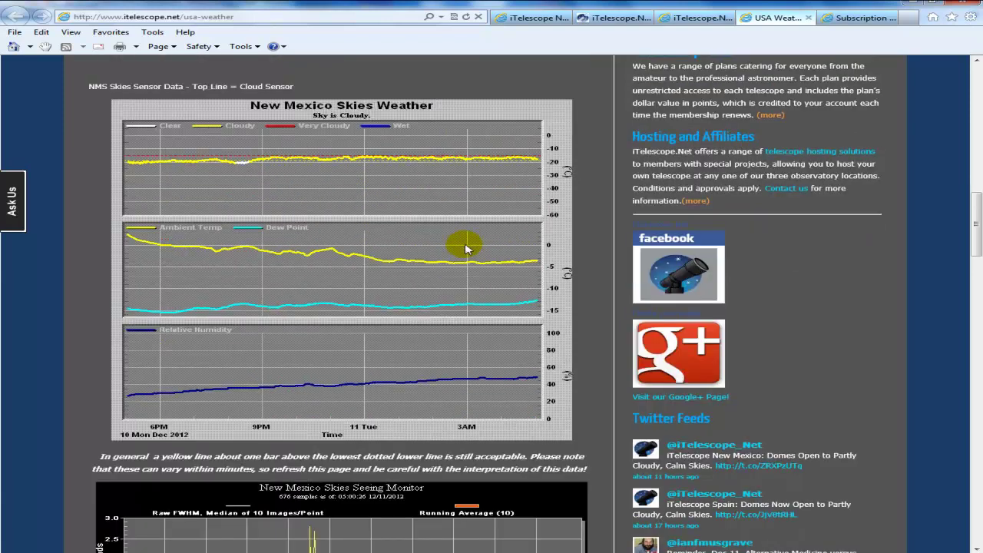
{"action": "scroll", "coordinate": [467, 252], "scroll_direction": "down", "scroll_amount": 2}
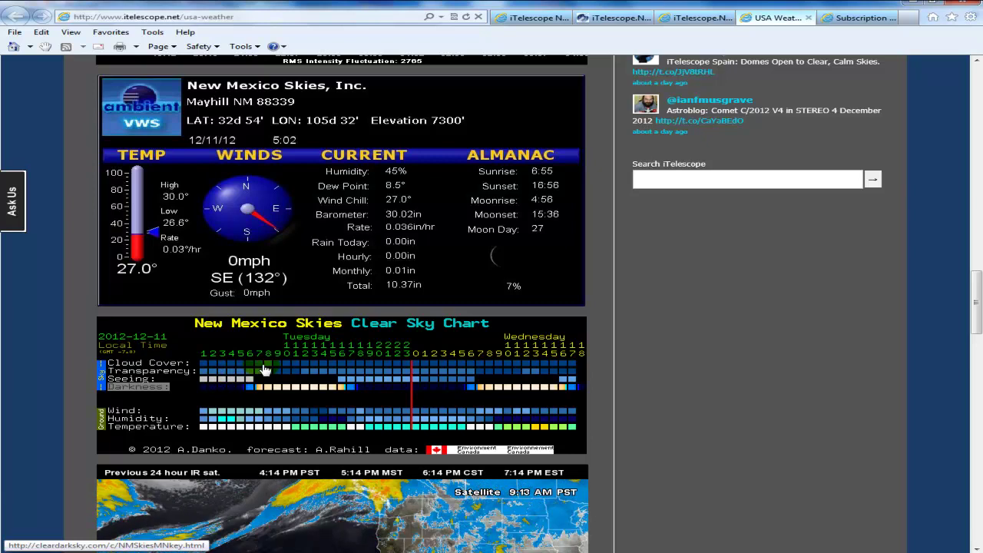
{"action": "scroll", "coordinate": [263, 370], "scroll_direction": "down", "scroll_amount": 2}
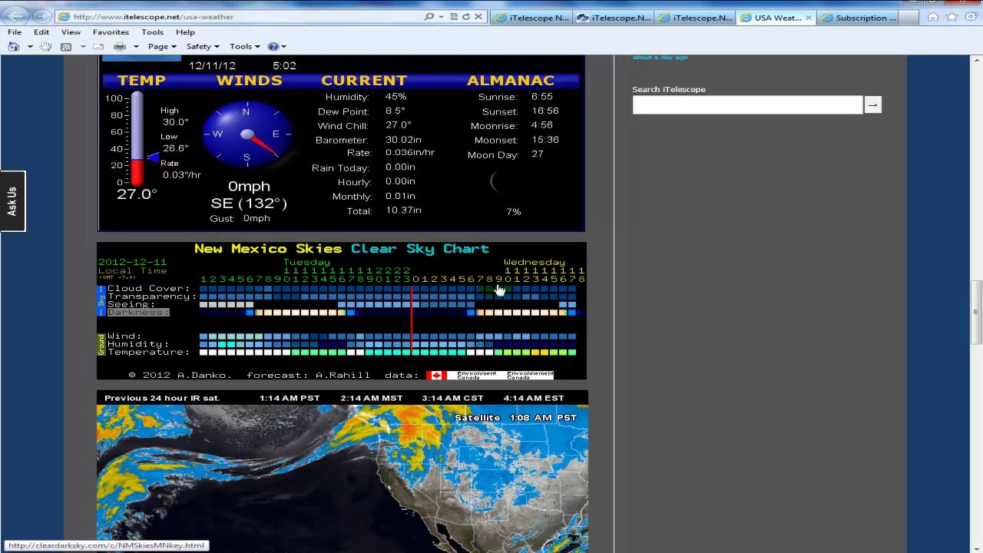
{"action": "left_click_drag", "start_coordinate": [974, 298], "coordinate": [975, 92]}
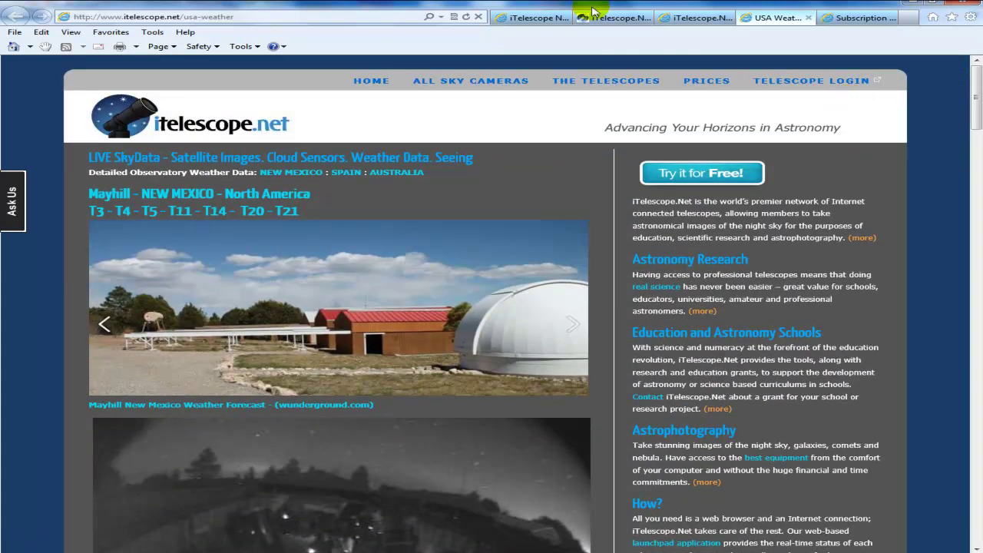
Return to the launchpad and open the control site of the available telescope T3 at Mayhill, New Mexico.
{"action": "left_click", "coordinate": [586, 11]}
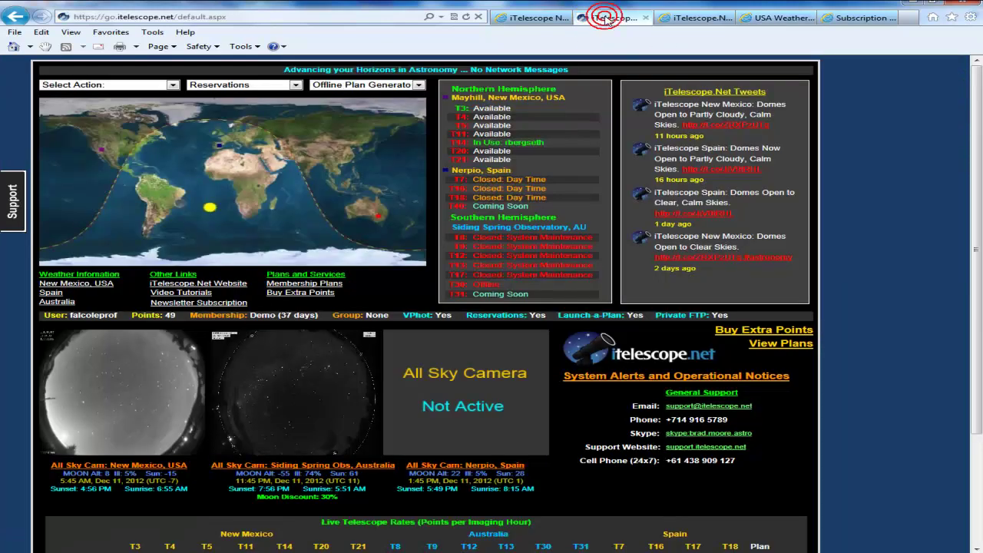
{"action": "left_click", "coordinate": [486, 110]}
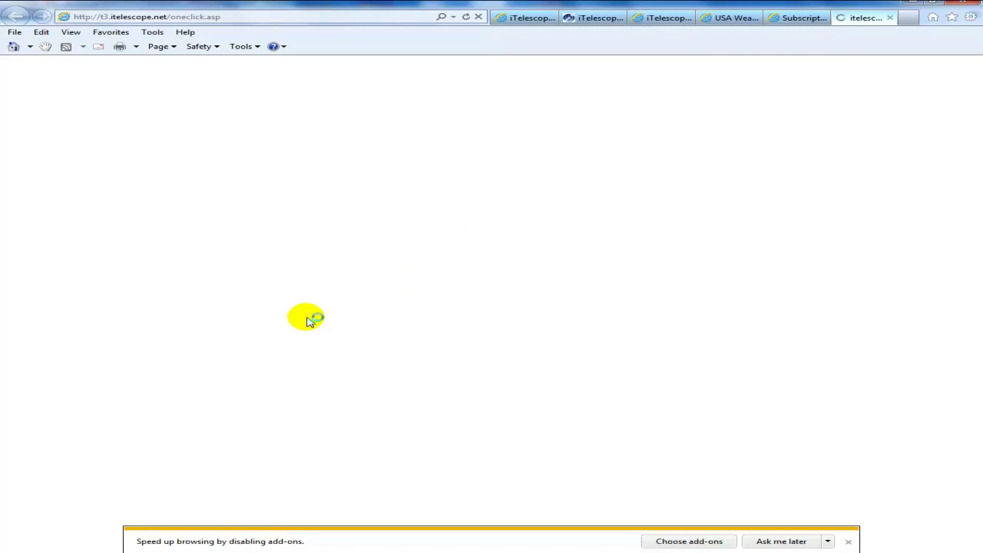
Open the T3 telescope's information page from the launchpad and review its instrument package and optics.
{"action": "left_click", "coordinate": [680, 23]}
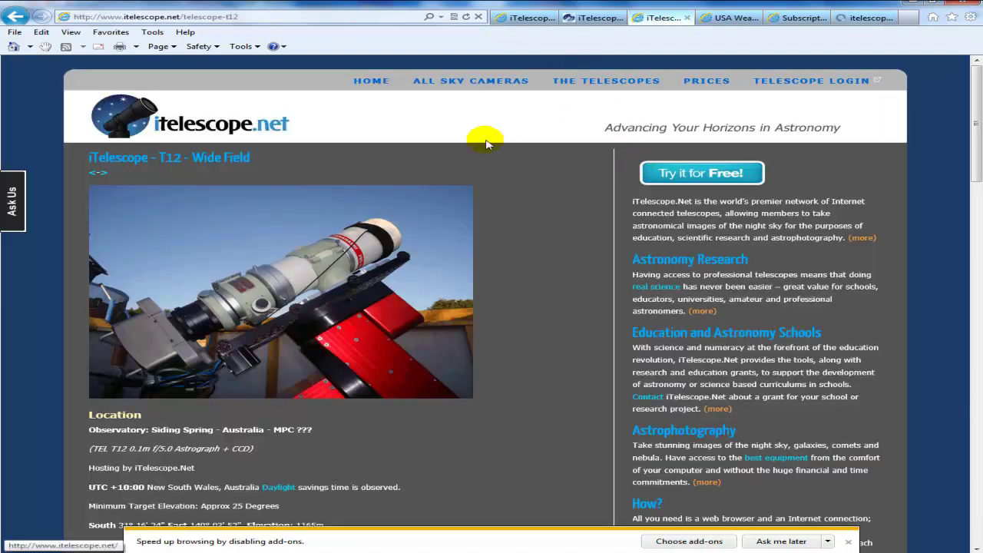
{"action": "left_click", "coordinate": [569, 17]}
{"action": "left_click", "coordinate": [461, 111]}
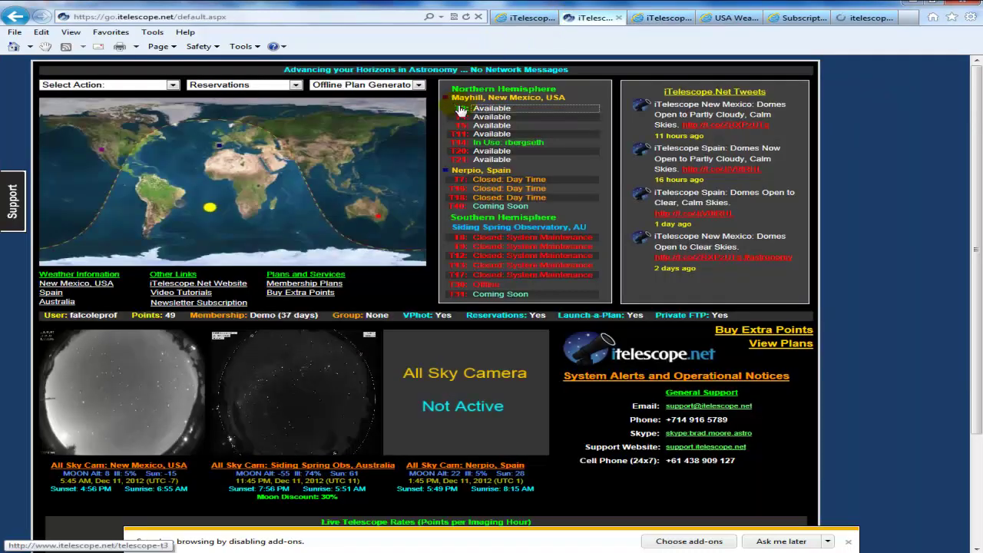
{"action": "left_click", "coordinate": [654, 17]}
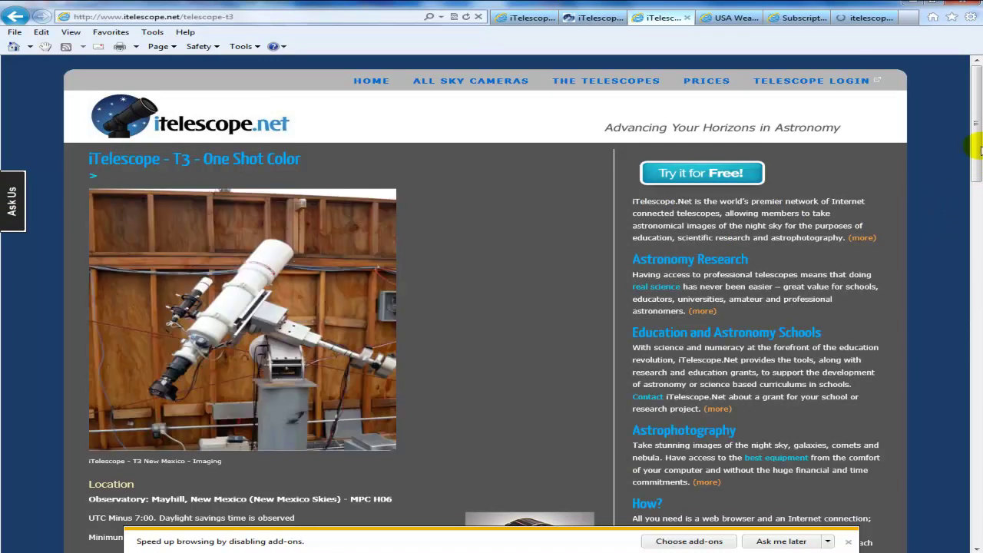
{"action": "left_click_drag", "start_coordinate": [976, 149], "coordinate": [976, 295]}
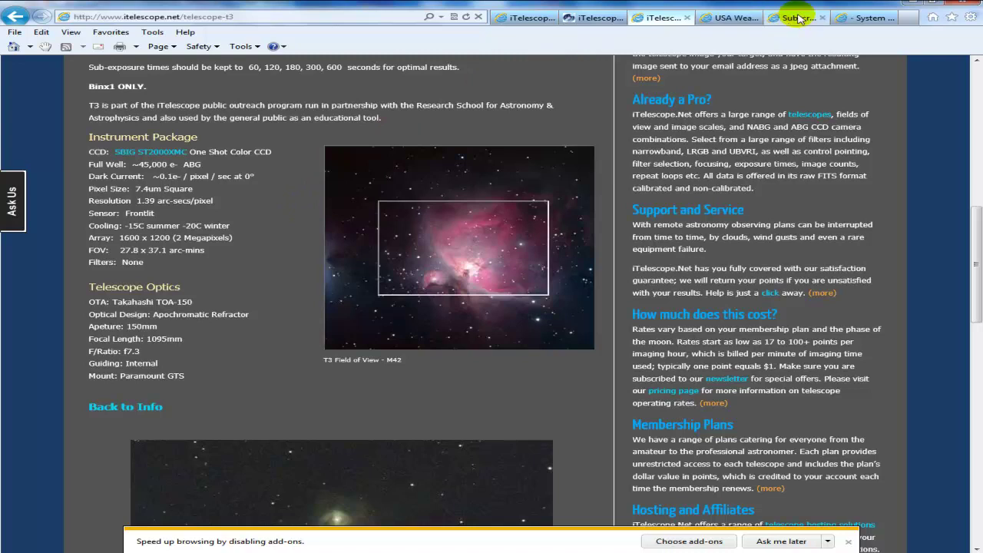
Check Telescope 3's system status on its control site and open the One Click Image page.
{"action": "left_click", "coordinate": [839, 21]}
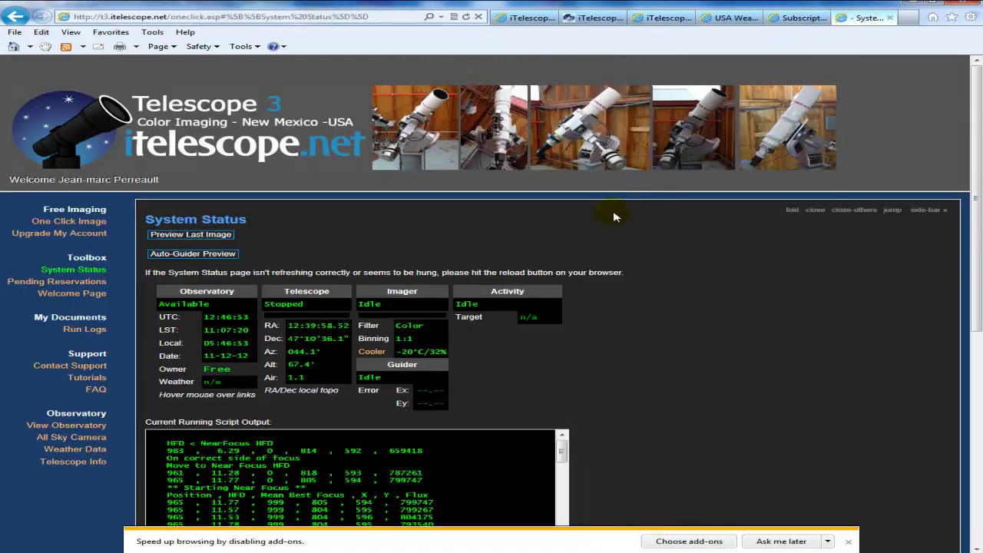
{"action": "left_click_drag", "start_coordinate": [978, 220], "coordinate": [978, 280]}
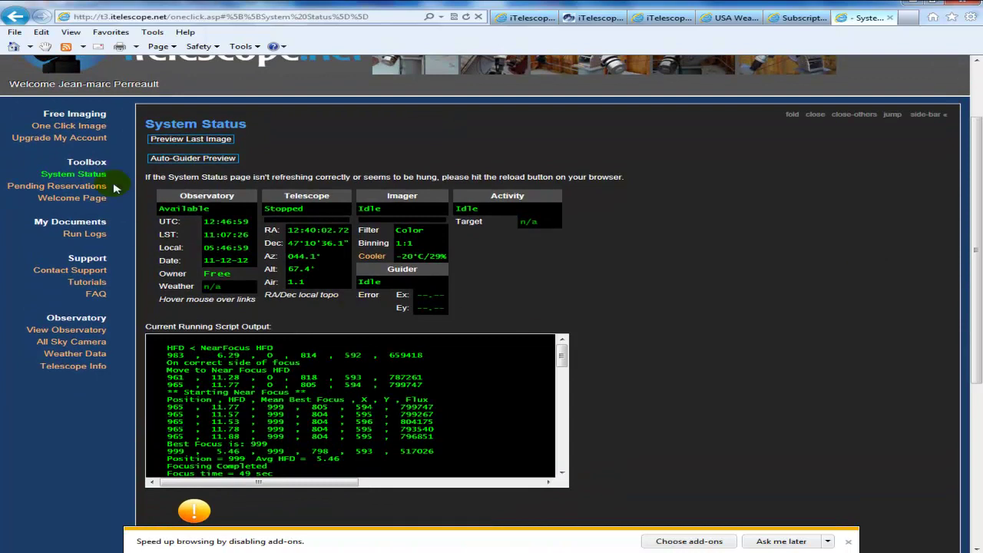
{"action": "left_click", "coordinate": [62, 128]}
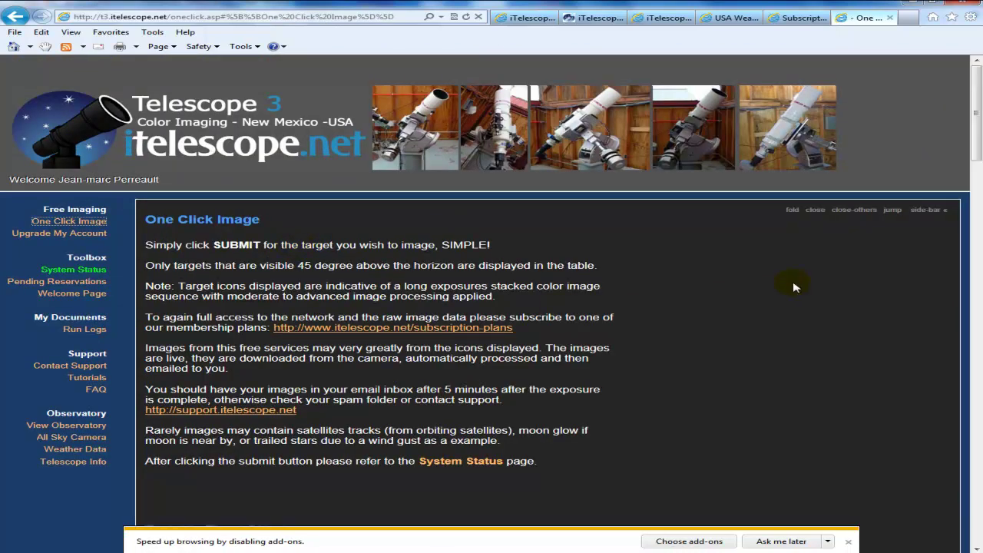
Examine the Tonight's Finest Objects table down to M109 and dismiss the browser's add-ons notice.
{"action": "scroll", "coordinate": [785, 287], "scroll_direction": "down", "scroll_amount": 2}
{"action": "scroll", "coordinate": [776, 289], "scroll_direction": "down", "scroll_amount": 4}
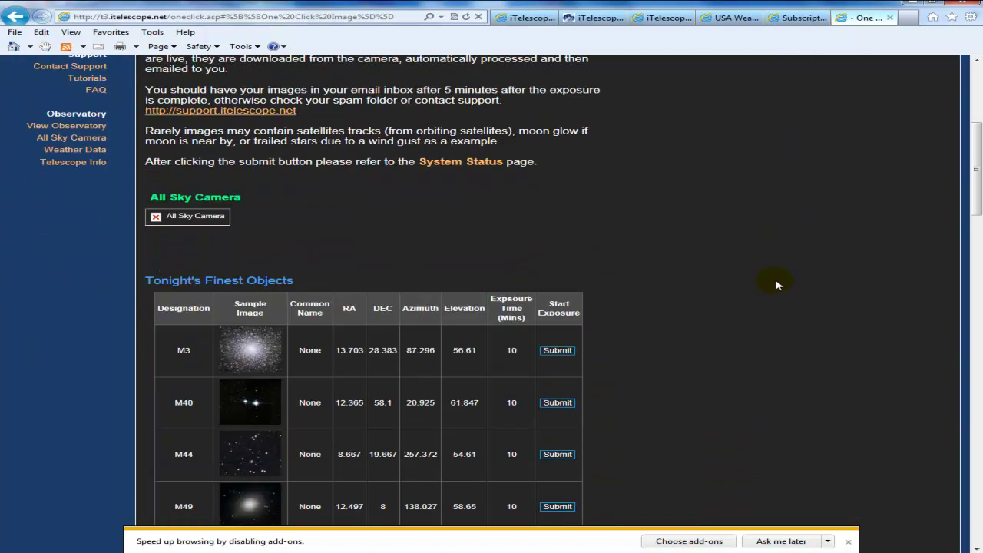
{"action": "scroll", "coordinate": [763, 277], "scroll_direction": "down", "scroll_amount": 1}
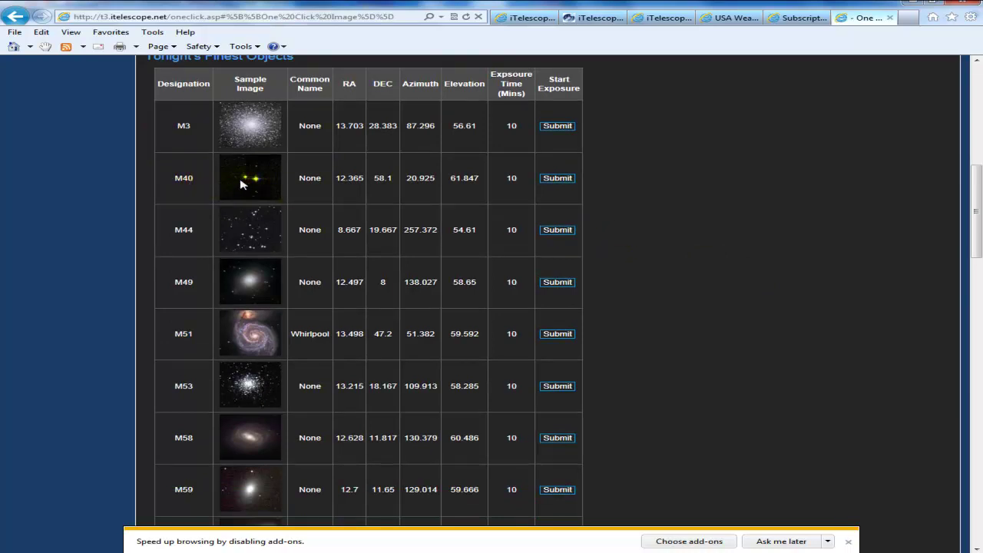
{"action": "left_click_drag", "start_coordinate": [973, 192], "coordinate": [978, 202]}
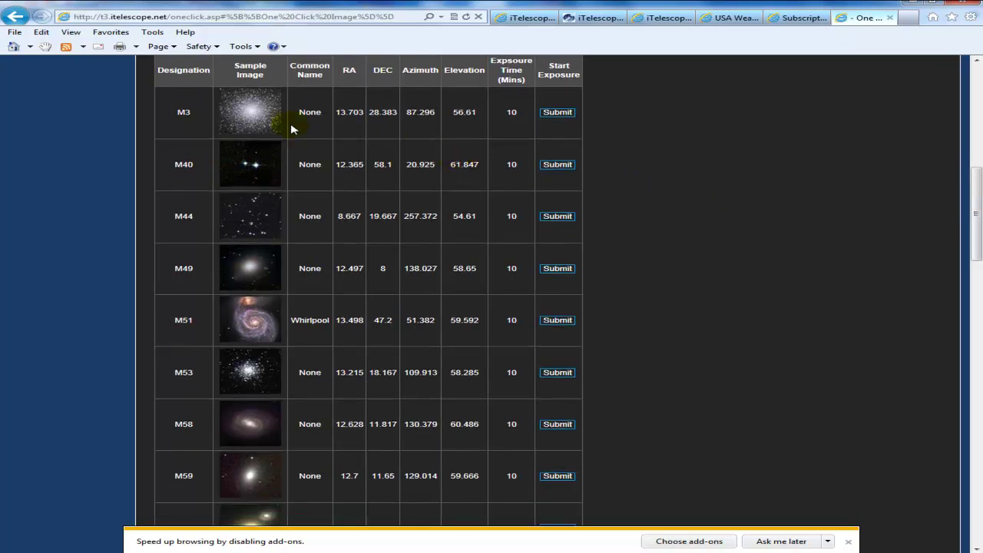
{"action": "left_click_drag", "start_coordinate": [973, 204], "coordinate": [977, 287]}
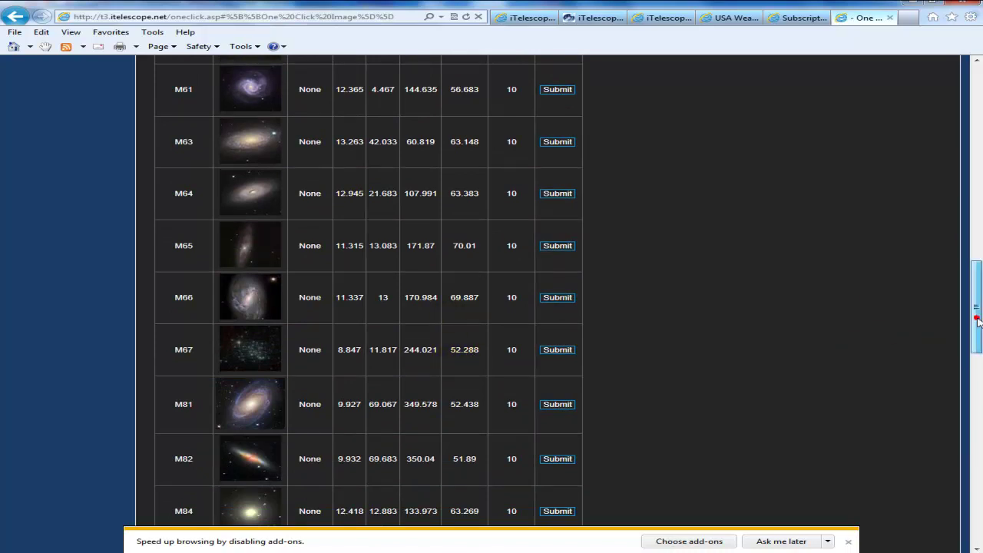
{"action": "left_click_drag", "start_coordinate": [977, 281], "coordinate": [979, 478]}
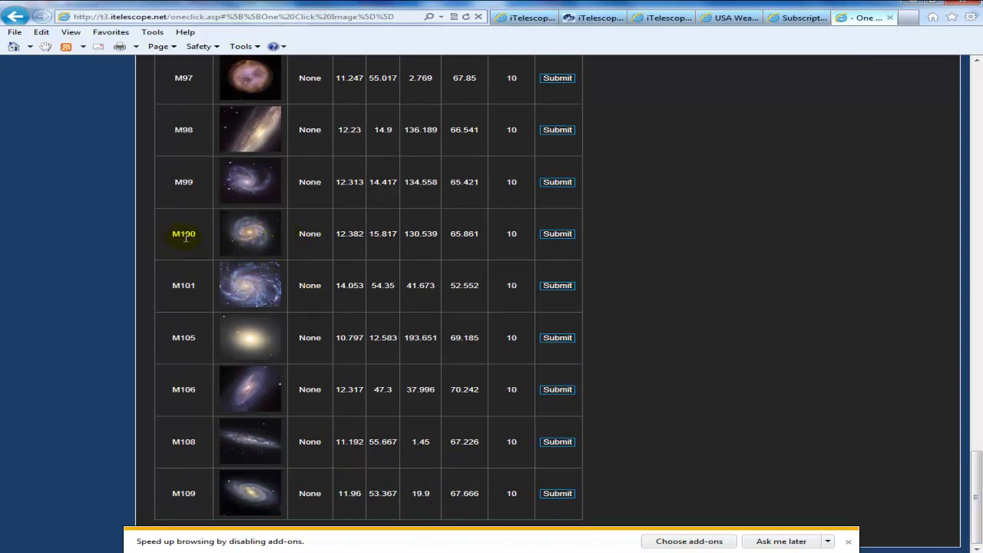
{"action": "left_click", "coordinate": [849, 542]}
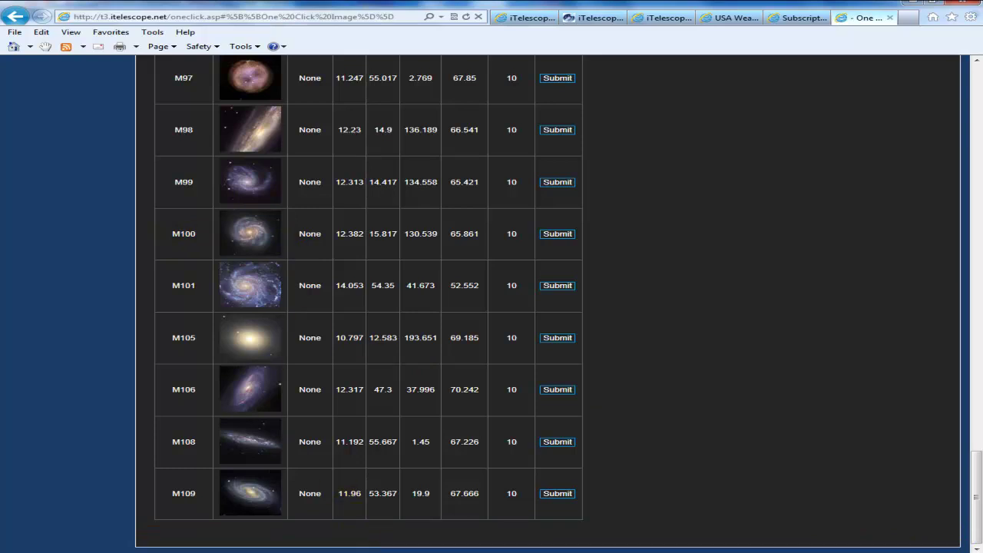
Switch to Stellarium and set the observing location on the world map to about N 34° 30', W 109° 48'.
{"action": "left_click", "coordinate": [358, 548]}
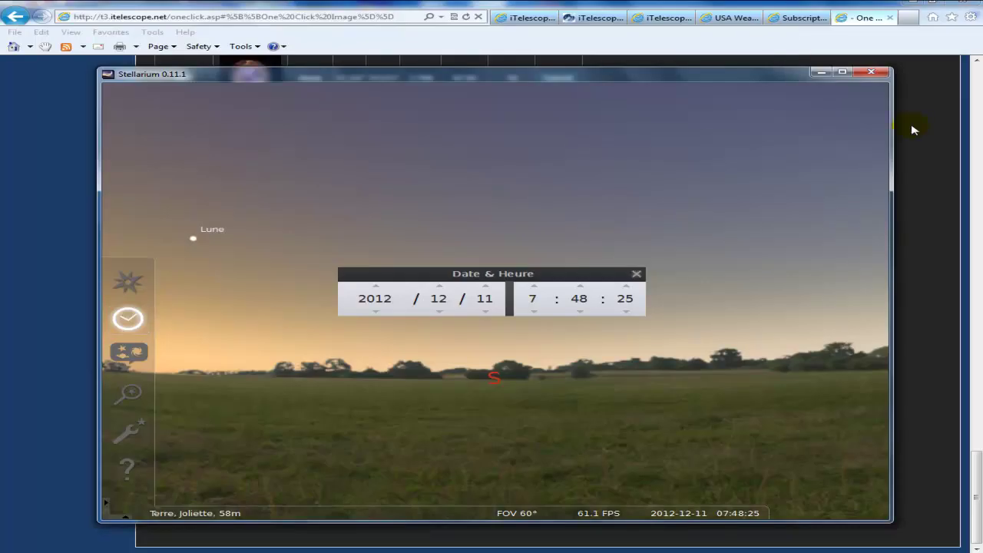
{"action": "left_click", "coordinate": [116, 287]}
{"action": "left_click", "coordinate": [335, 209]}
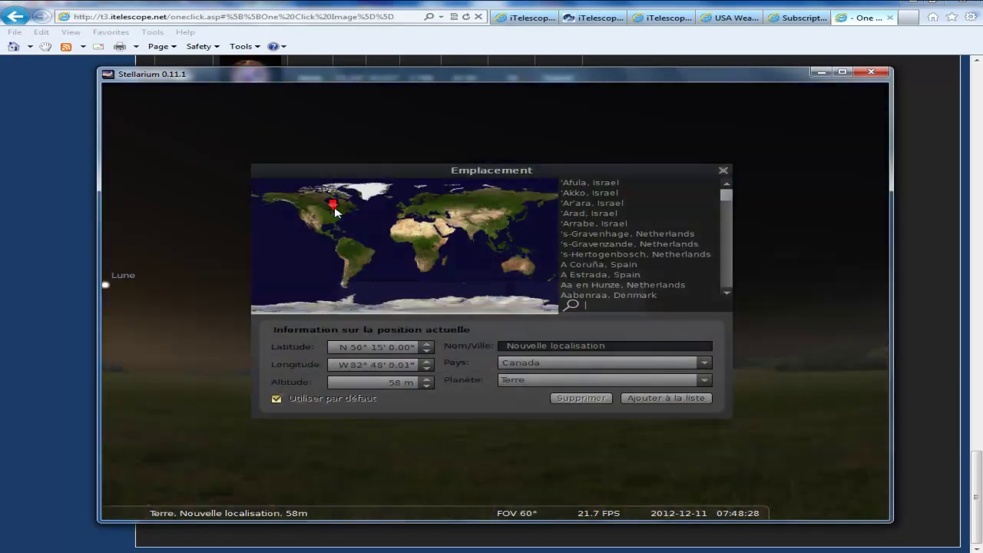
{"action": "left_click", "coordinate": [313, 227]}
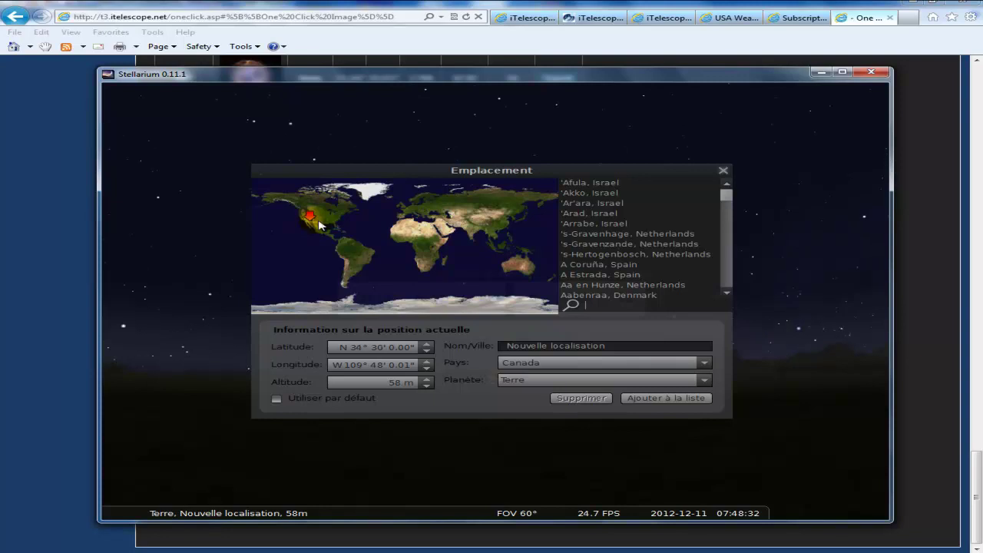
{"action": "left_click", "coordinate": [722, 173]}
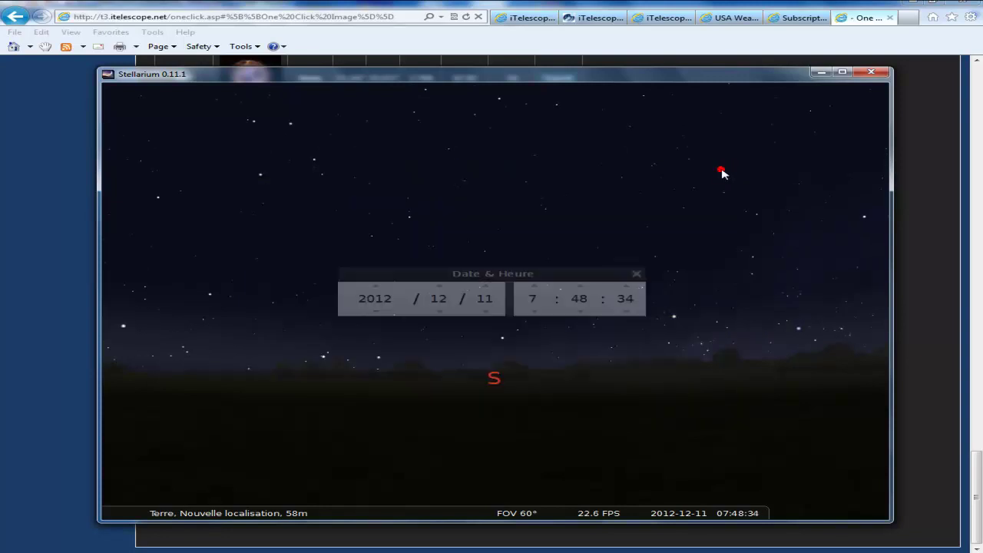
Find M100 in the sky with the date and time window closed, and return to the browser's One Click Image target list.
{"action": "mouse_move", "coordinate": [108, 347]}
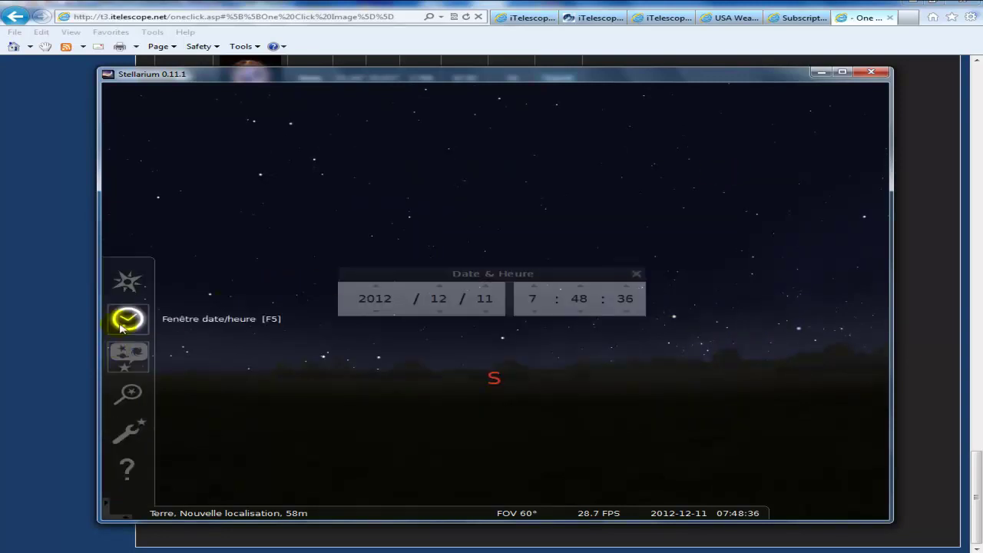
{"action": "left_click", "coordinate": [128, 394]}
{"action": "type", "text": "m"}
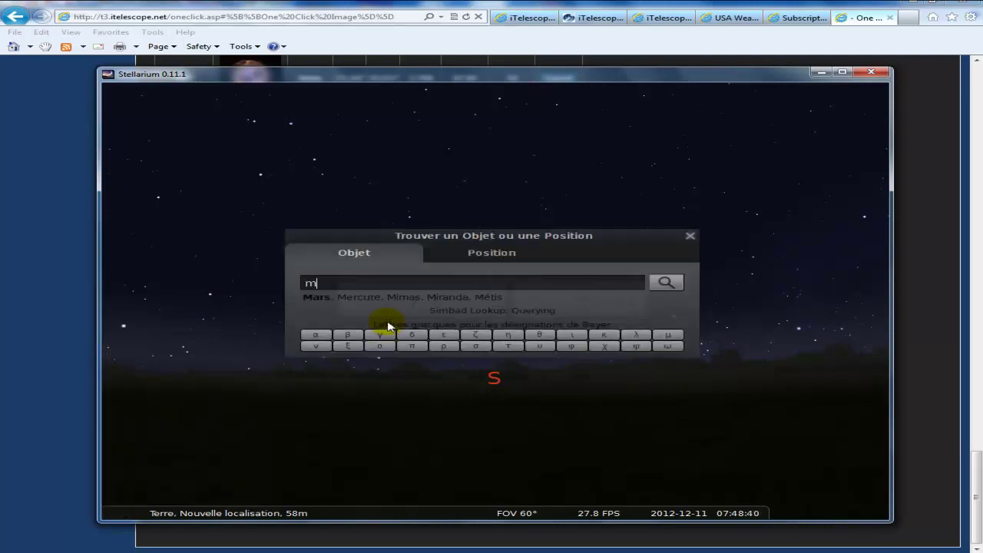
{"action": "type", "text": "100"}
{"action": "key", "text": "Return"}
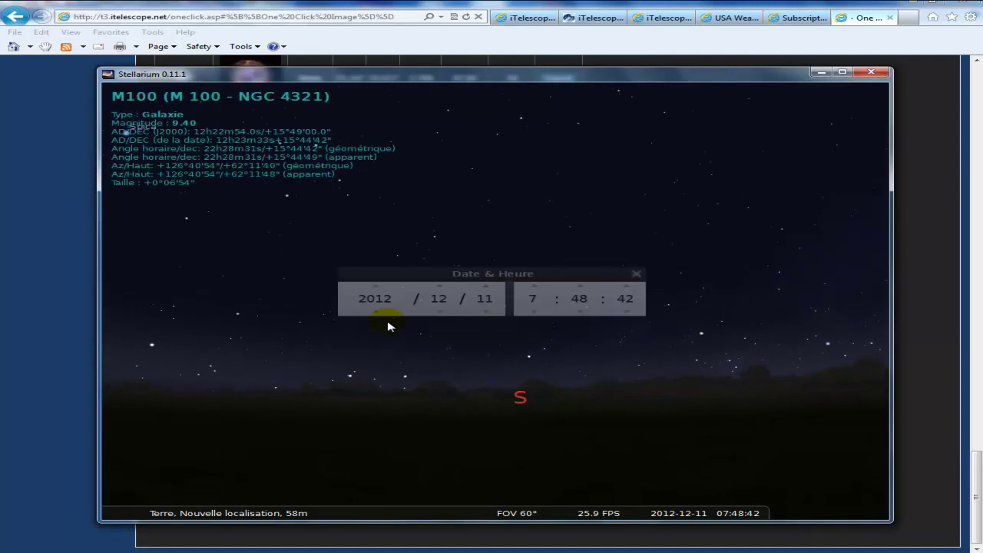
{"action": "left_click", "coordinate": [637, 275]}
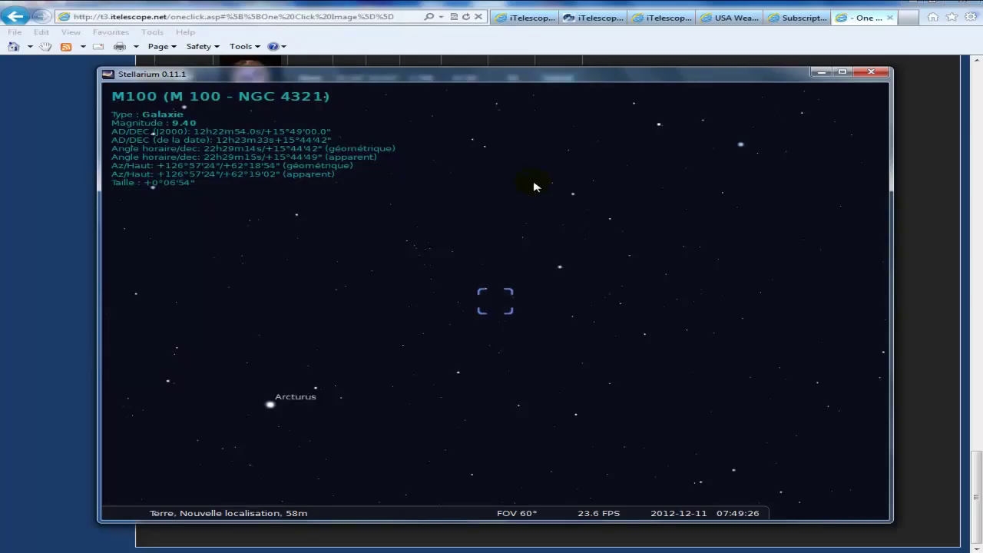
{"action": "left_click", "coordinate": [820, 73]}
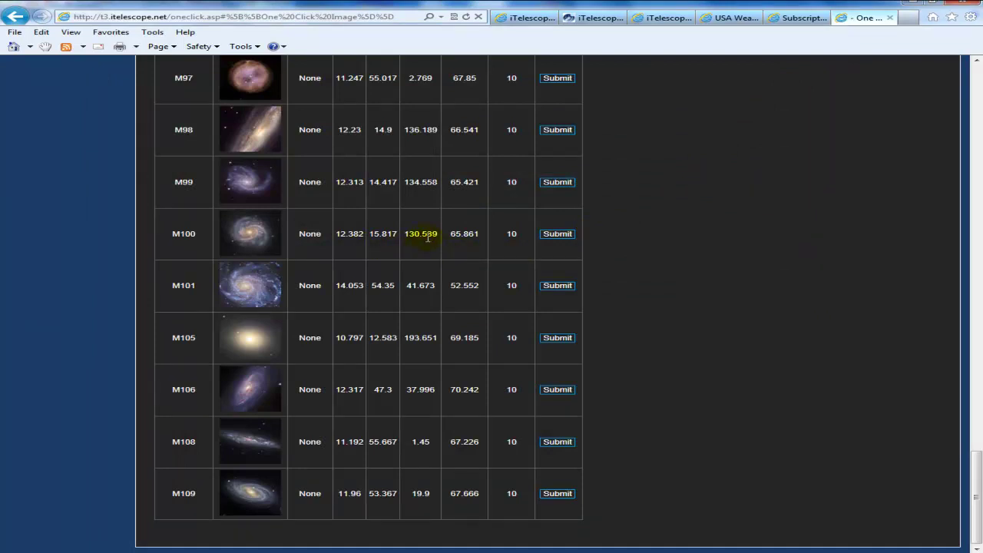
Switch to Stellarium, turn on the nebulae display and zoom in on M100 to a field of view of about 1.1°.
{"action": "left_click", "coordinate": [646, 550]}
{"action": "scroll", "coordinate": [474, 322], "scroll_direction": "up", "scroll_amount": 4}
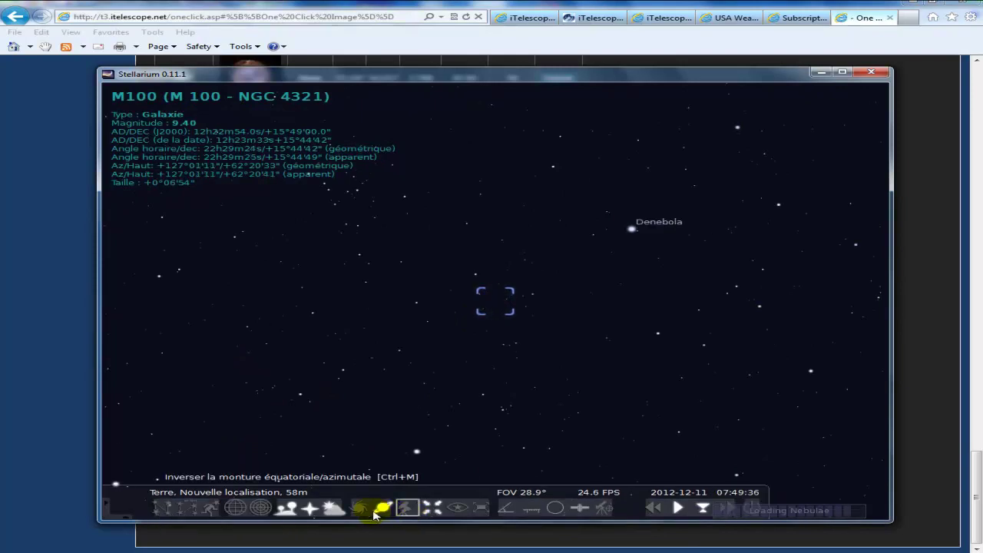
{"action": "left_click", "coordinate": [358, 508]}
{"action": "scroll", "coordinate": [415, 437], "scroll_direction": "up", "scroll_amount": 5}
{"action": "scroll", "coordinate": [414, 438], "scroll_direction": "up", "scroll_amount": 2}
{"action": "scroll", "coordinate": [415, 438], "scroll_direction": "up", "scroll_amount": 1}
{"action": "scroll", "coordinate": [415, 437], "scroll_direction": "up", "scroll_amount": 3}
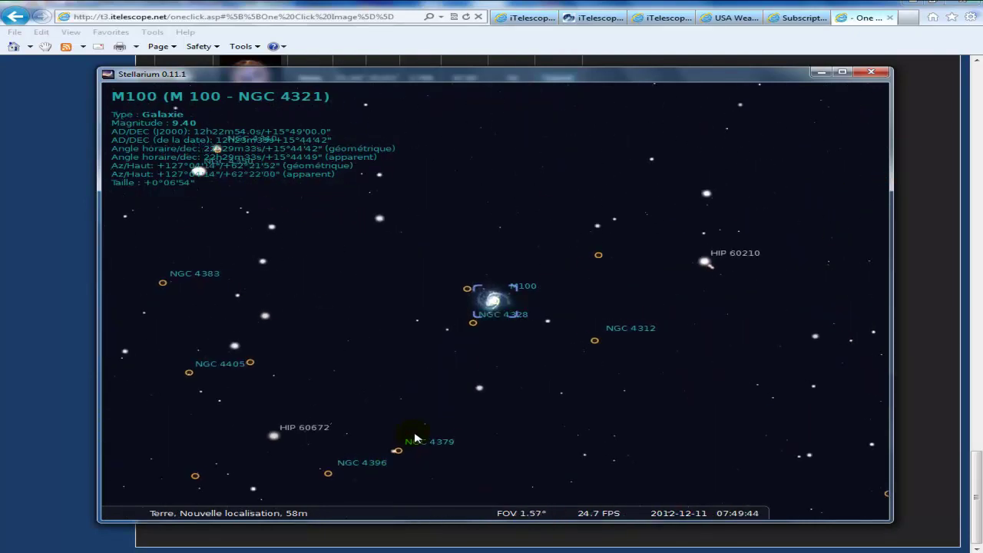
{"action": "scroll", "coordinate": [415, 438], "scroll_direction": "up", "scroll_amount": 1}
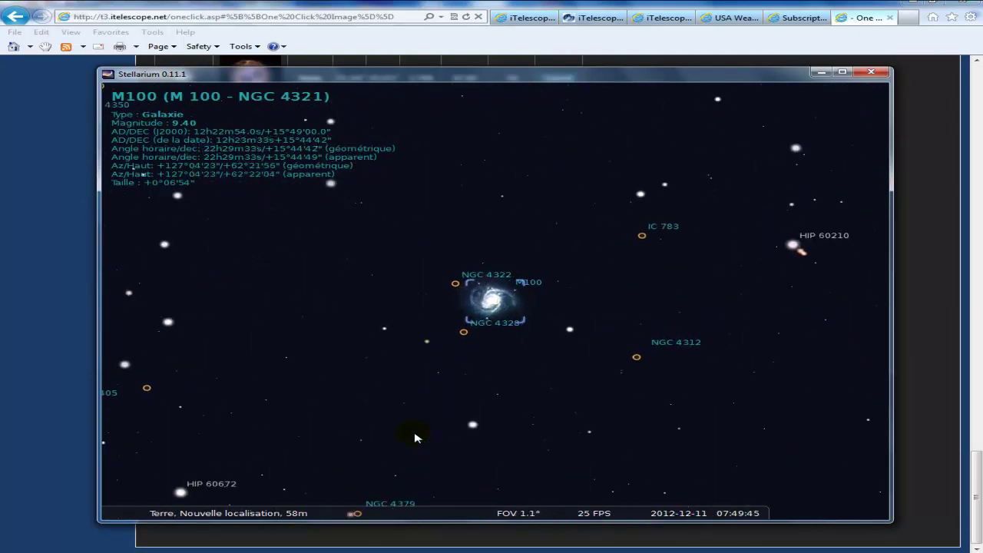
Inspect the details of neighbouring galaxies NGC 4328 and NGC 4322, and return to the browser's target list.
{"action": "left_click", "coordinate": [463, 332]}
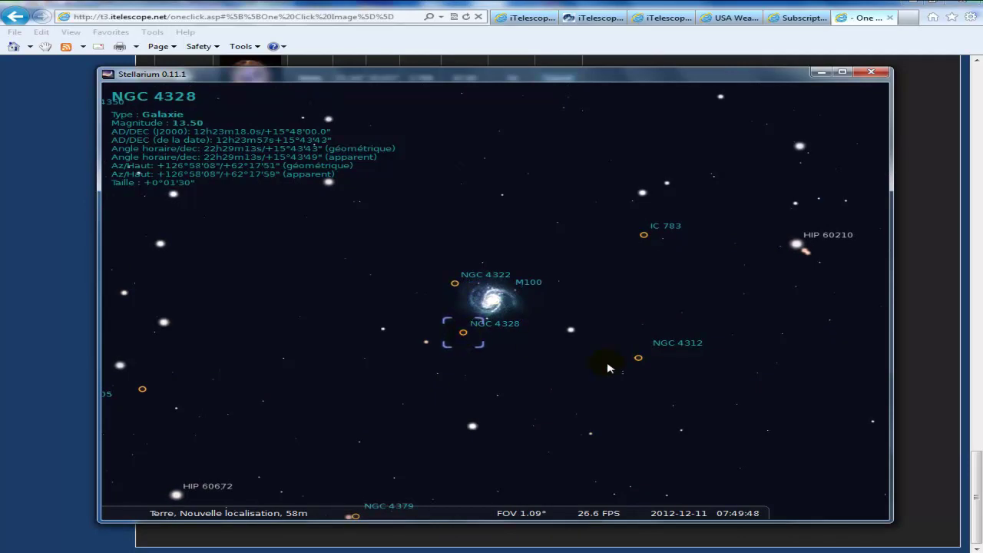
{"action": "left_click", "coordinate": [455, 284]}
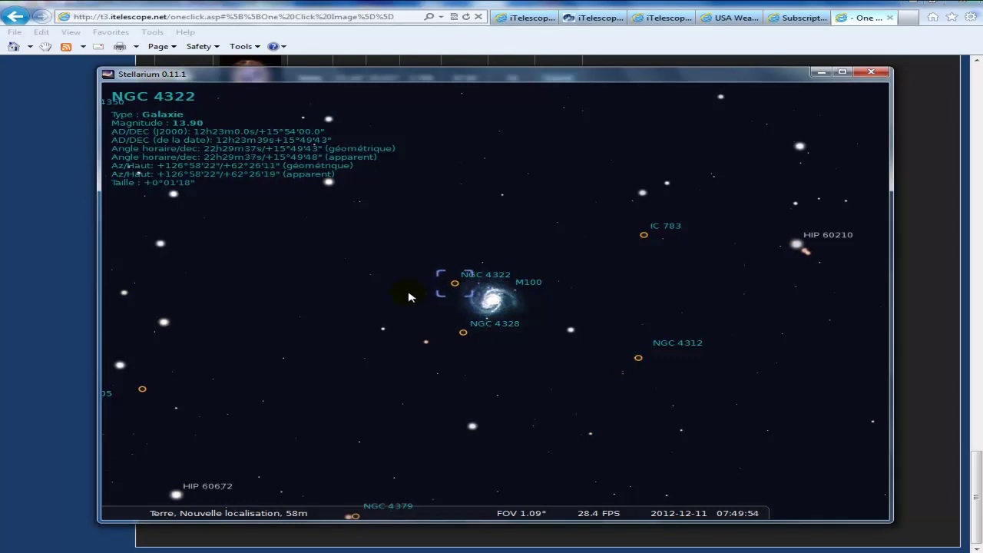
{"action": "left_click", "coordinate": [819, 72]}
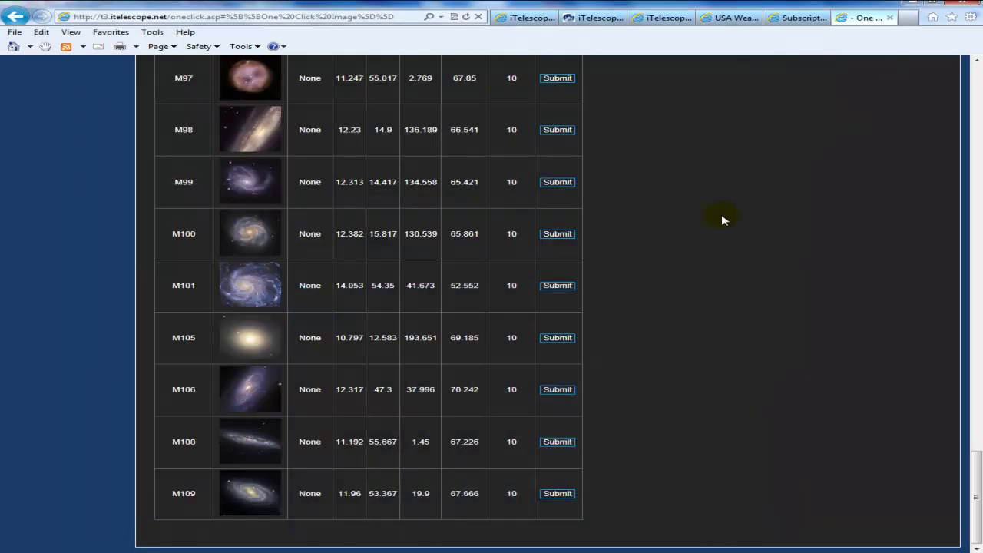
Submit M100 for its 10-minute exposure, dismiss the notice and open the System Status page down to the script output.
{"action": "left_click", "coordinate": [558, 235]}
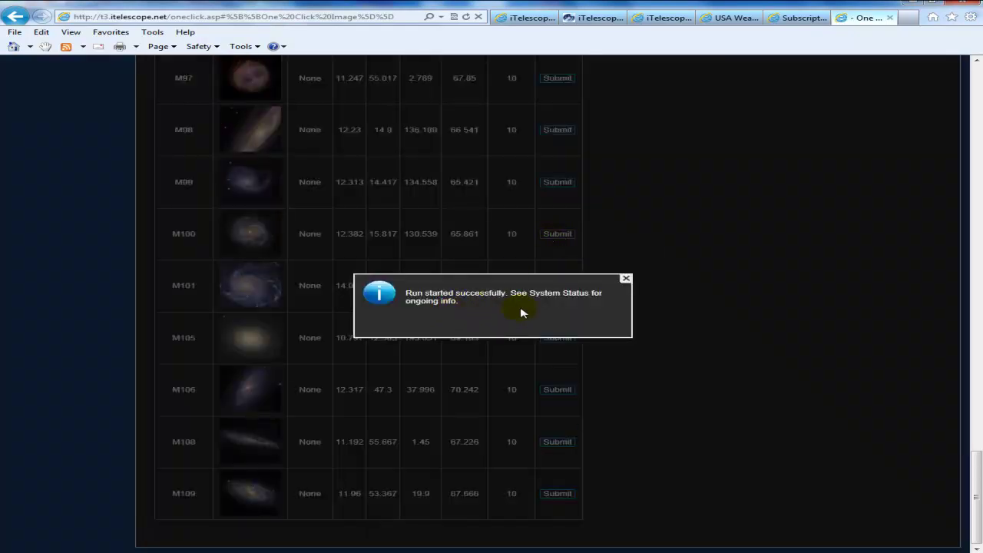
{"action": "left_click", "coordinate": [627, 278]}
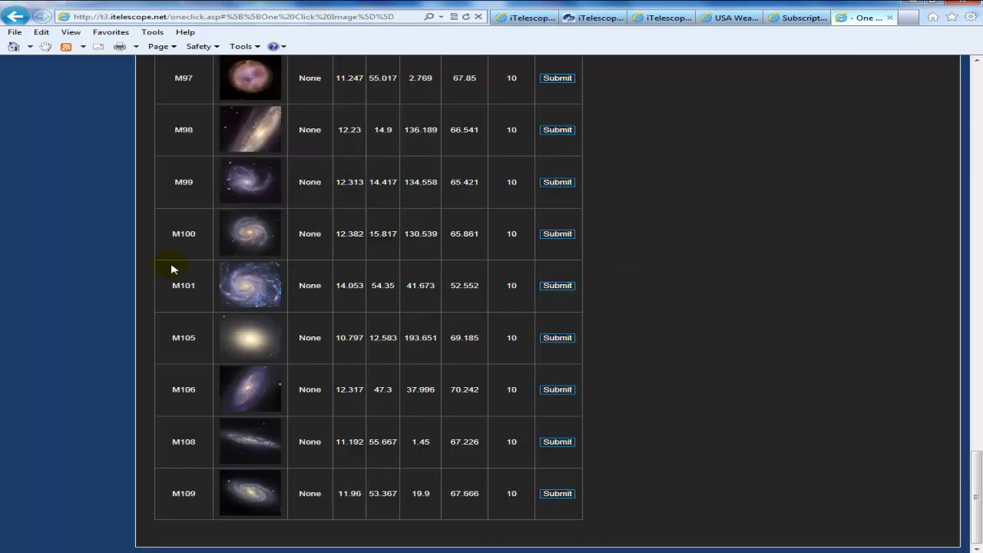
{"action": "scroll", "coordinate": [95, 285], "scroll_direction": "up", "scroll_amount": 10}
{"action": "scroll", "coordinate": [95, 284], "scroll_direction": "up", "scroll_amount": 15}
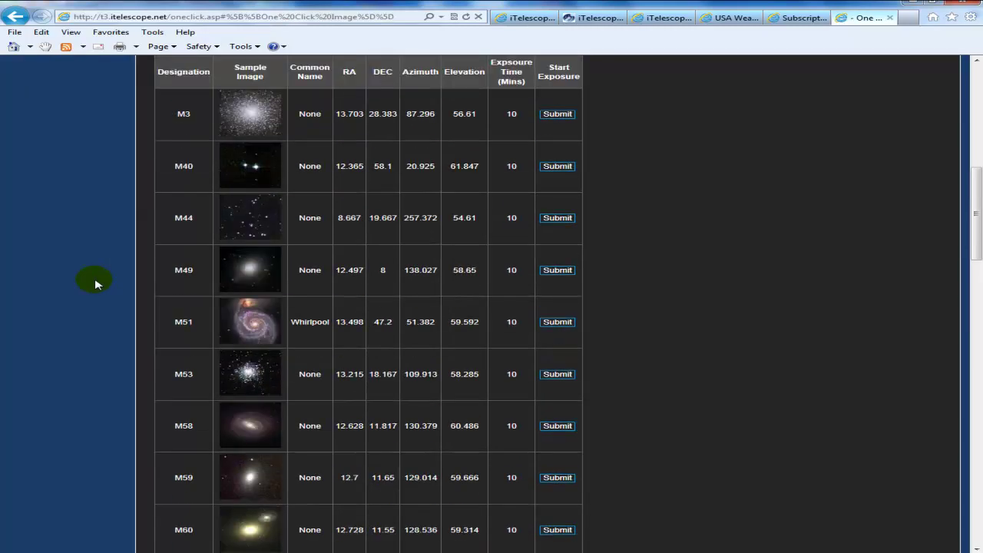
{"action": "scroll", "coordinate": [96, 282], "scroll_direction": "down", "scroll_amount": 1}
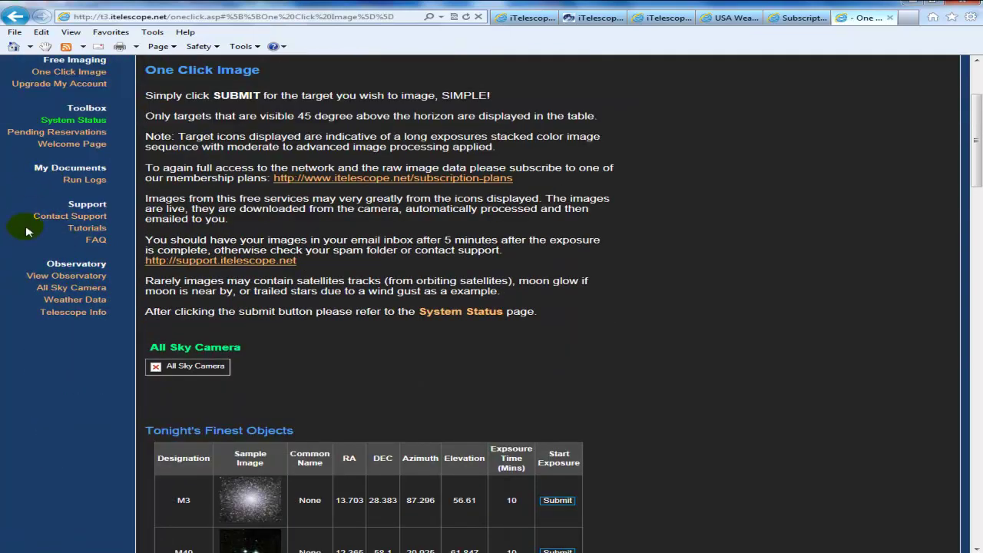
{"action": "scroll", "coordinate": [26, 231], "scroll_direction": "up", "scroll_amount": 1}
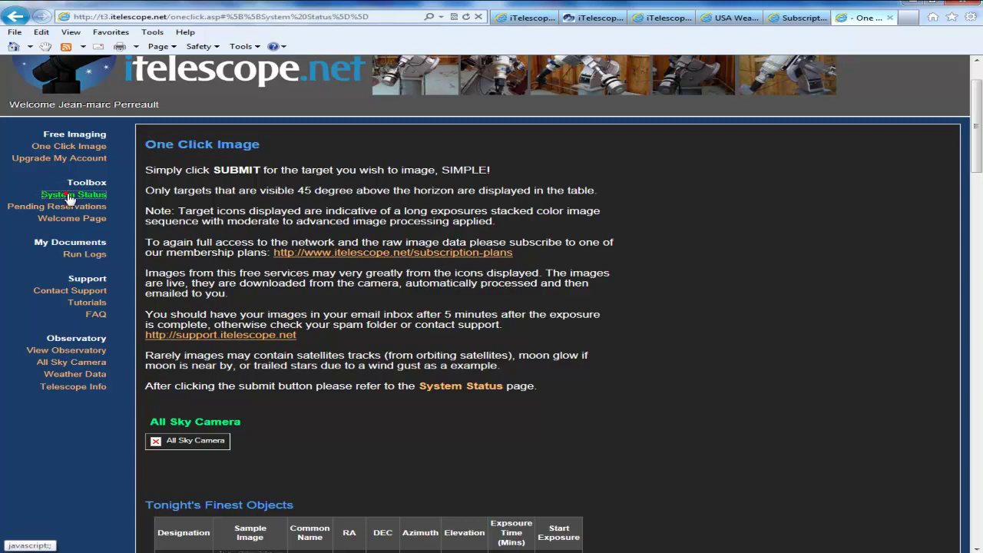
{"action": "left_click", "coordinate": [74, 195]}
{"action": "scroll", "coordinate": [592, 350], "scroll_direction": "down", "scroll_amount": 2}
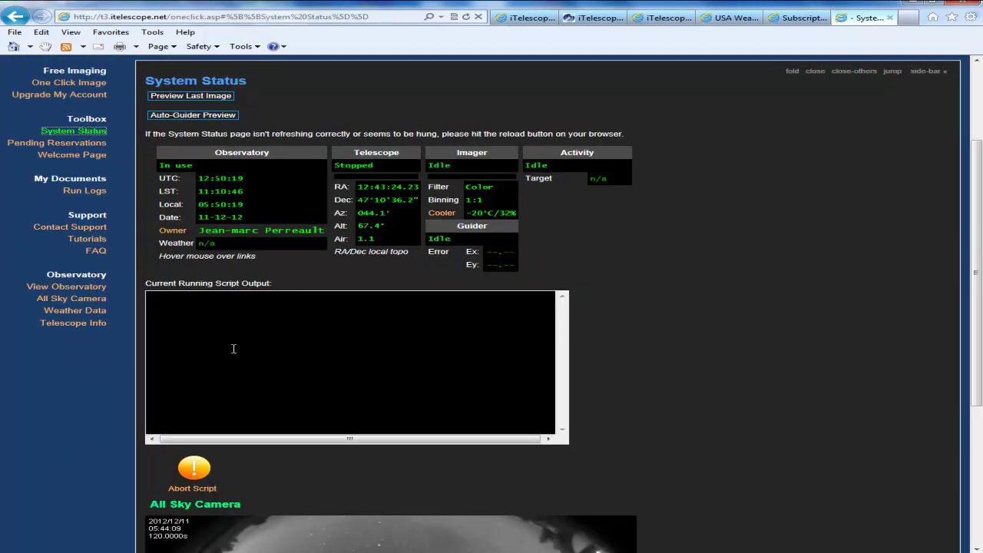
Check the session times and image duration in the pending reservations, and return to the System Status page's script output.
{"action": "left_click", "coordinate": [69, 369]}
{"action": "left_click", "coordinate": [74, 146]}
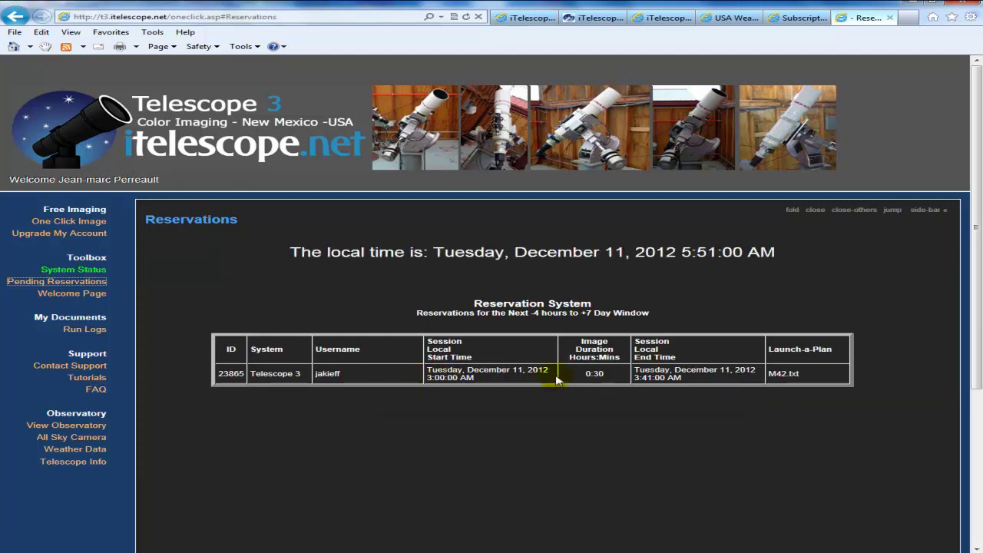
{"action": "double_click", "coordinate": [604, 374]}
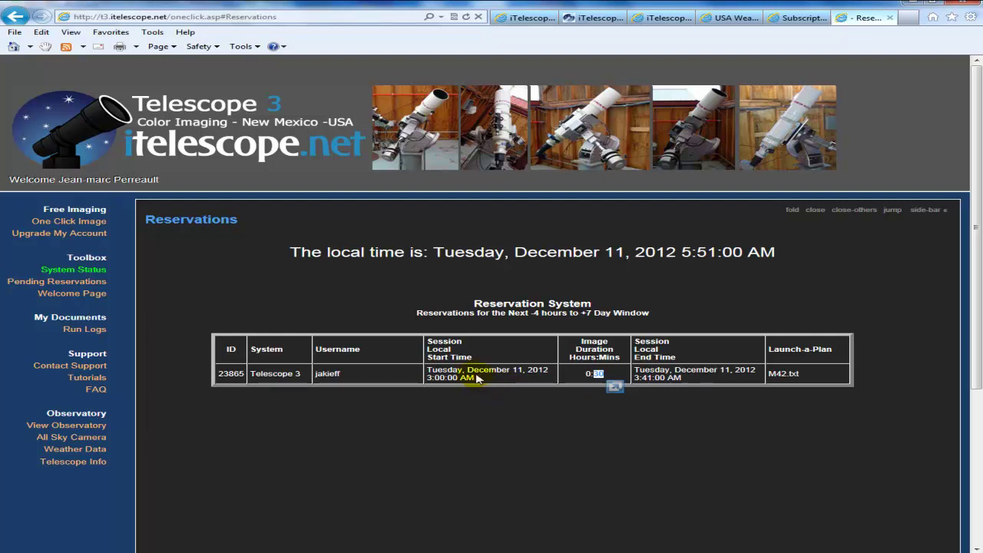
{"action": "left_click", "coordinate": [591, 374]}
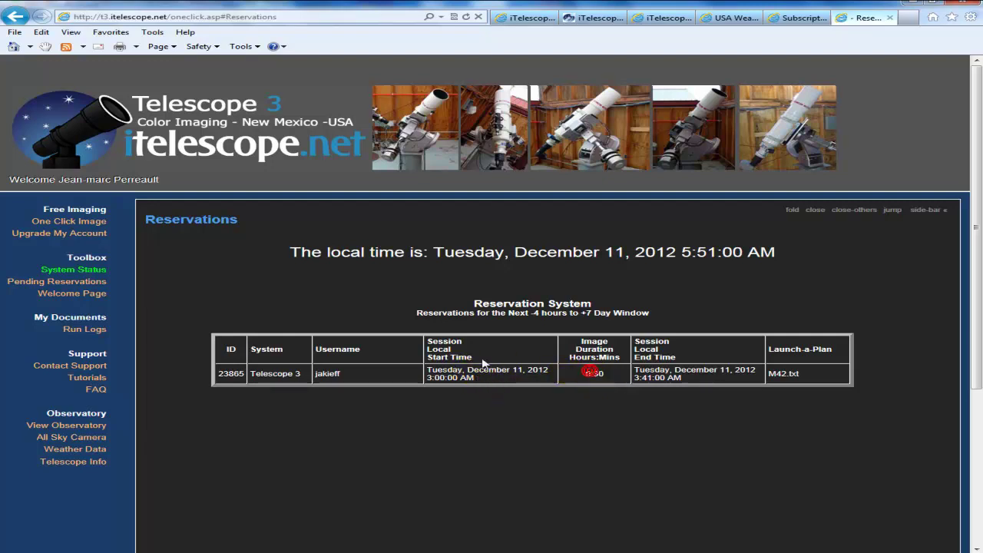
{"action": "left_click", "coordinate": [92, 270]}
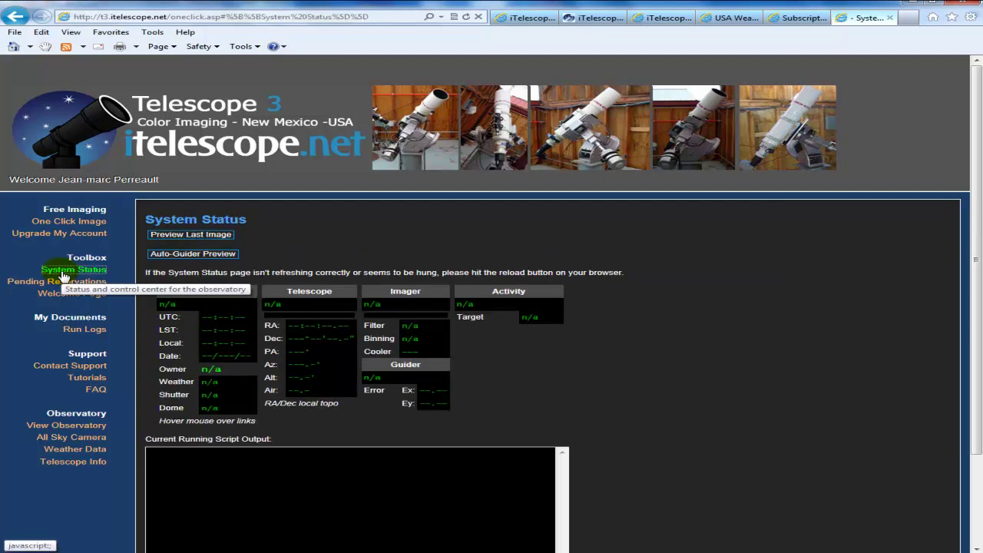
{"action": "scroll", "coordinate": [549, 343], "scroll_direction": "down", "scroll_amount": 2}
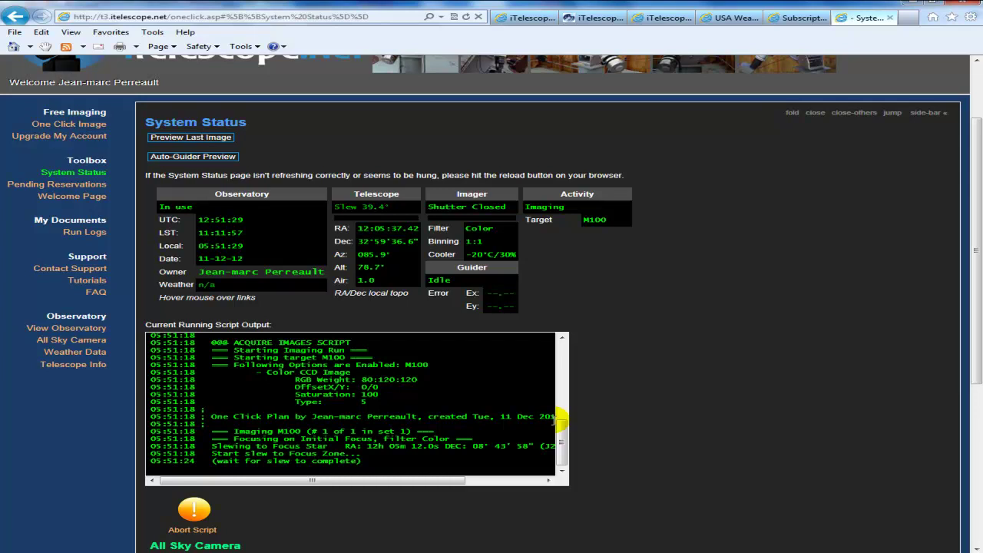
Switch to Stellarium to read M100's magnitude and position details, and return to the System Status page in the browser.
{"action": "key", "text": "alt+Tab"}
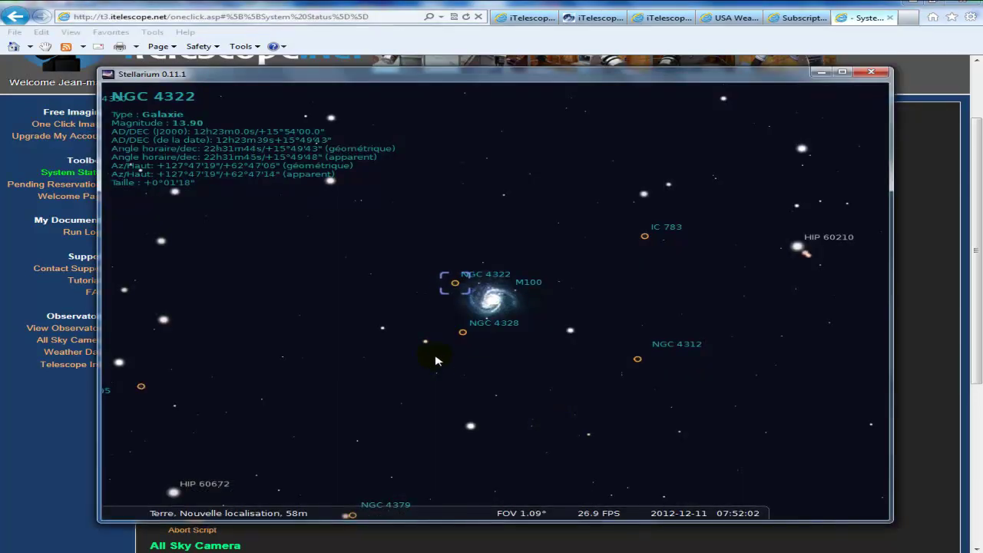
{"action": "scroll", "coordinate": [438, 360], "scroll_direction": "down", "scroll_amount": 3}
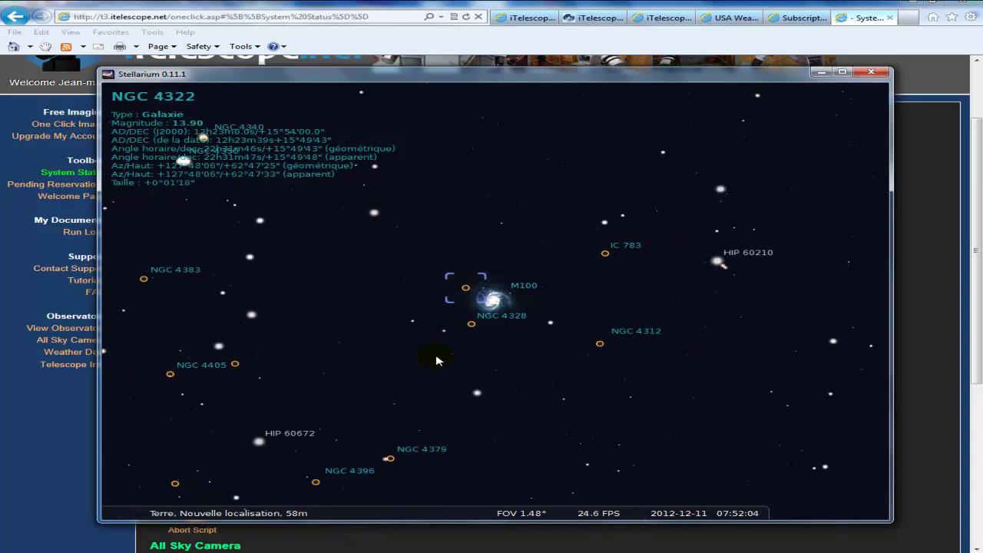
{"action": "left_click", "coordinate": [492, 300]}
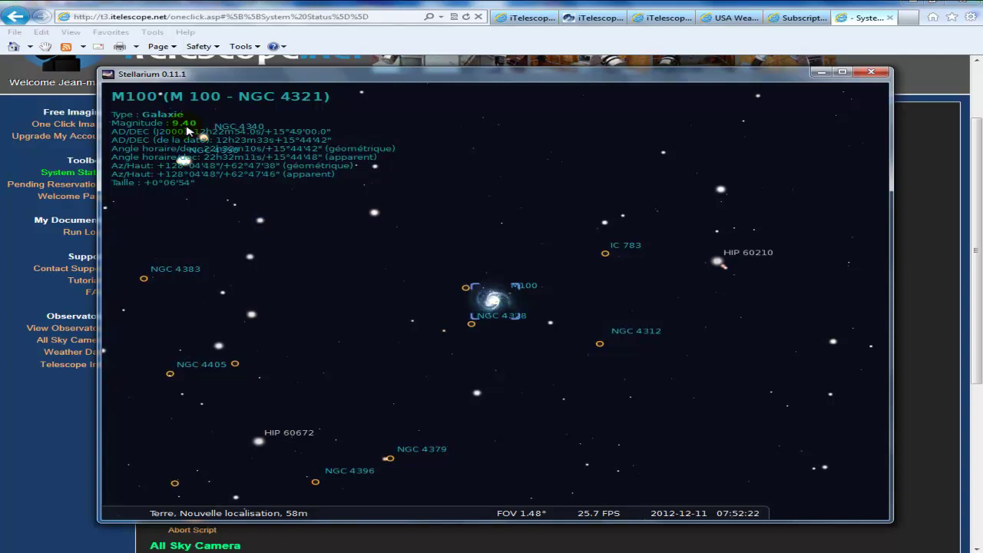
{"action": "left_click", "coordinate": [819, 72]}
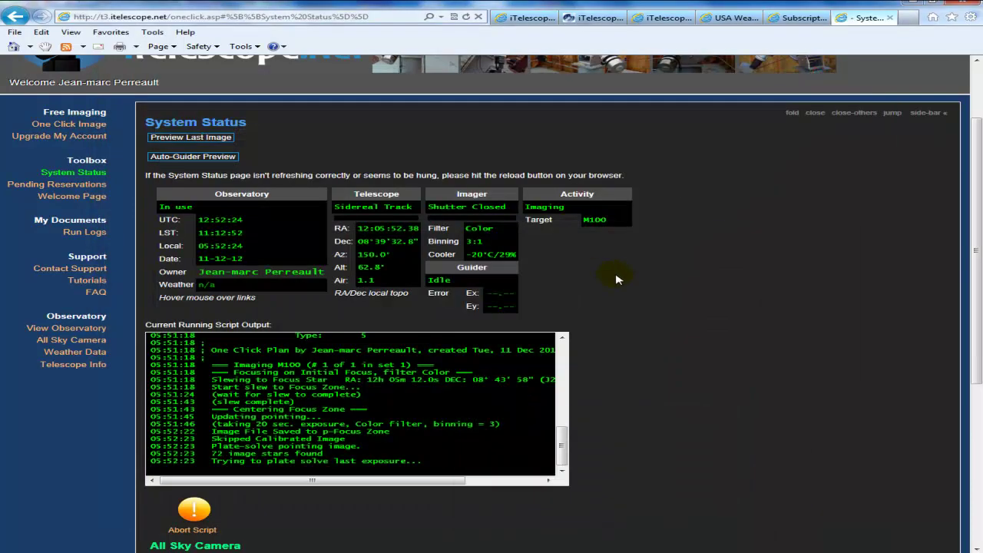
{"action": "left_click_drag", "start_coordinate": [976, 213], "coordinate": [976, 233]}
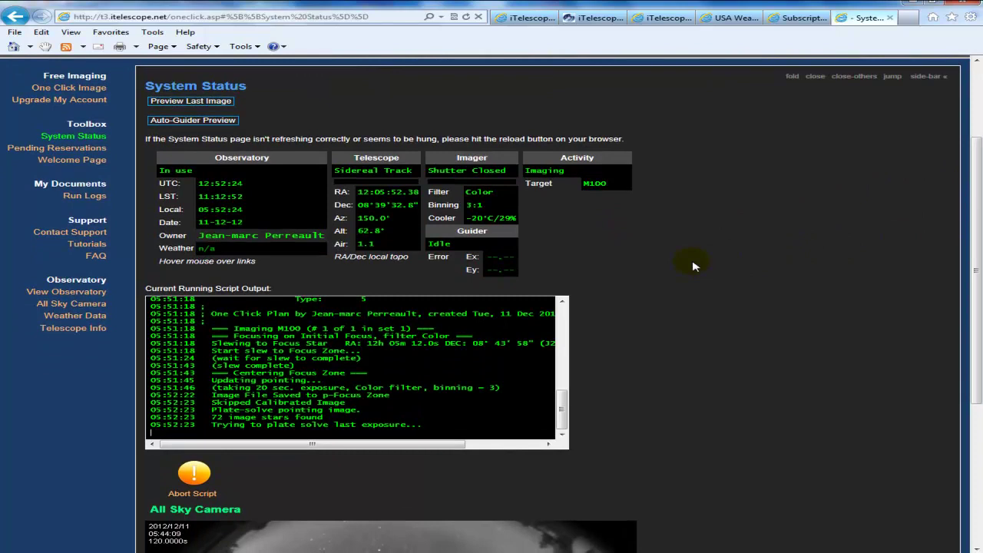
Reopen the One Click Image page and examine the targets offered in the Tonight's Finest Objects table.
{"action": "scroll", "coordinate": [93, 201], "scroll_direction": "up", "scroll_amount": 3}
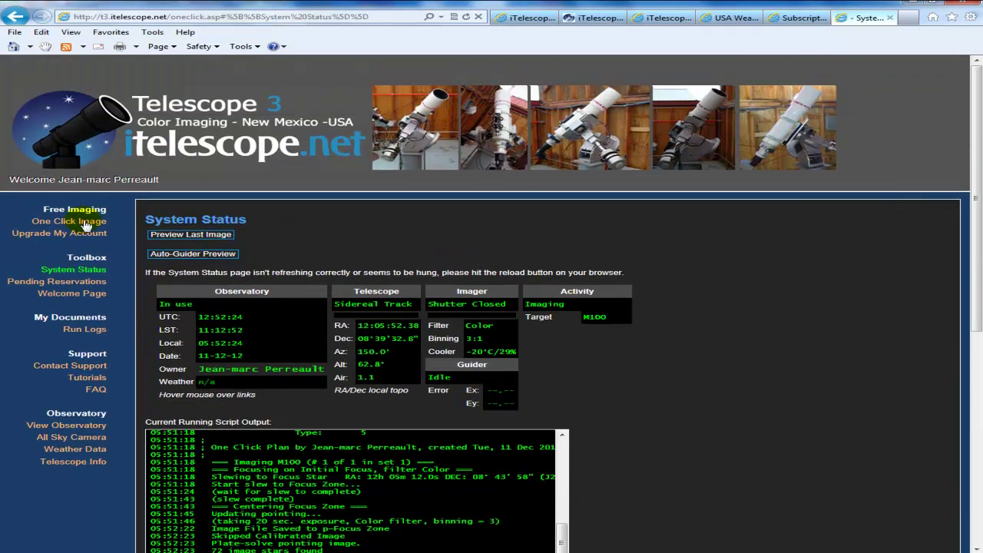
{"action": "left_click", "coordinate": [77, 220]}
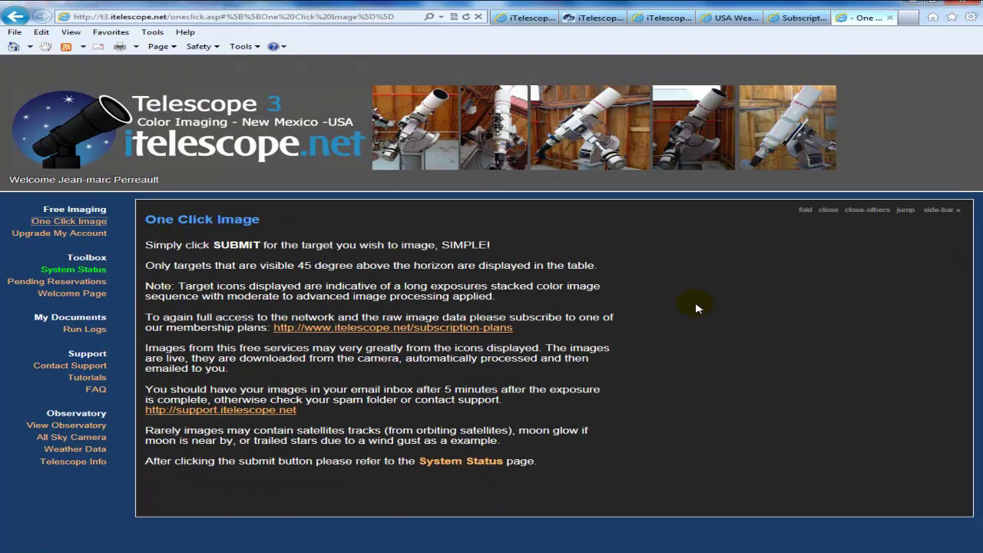
{"action": "scroll", "coordinate": [696, 308], "scroll_direction": "down", "scroll_amount": 5}
{"action": "scroll", "coordinate": [697, 308], "scroll_direction": "down", "scroll_amount": 3}
{"action": "scroll", "coordinate": [697, 309], "scroll_direction": "down", "scroll_amount": 8}
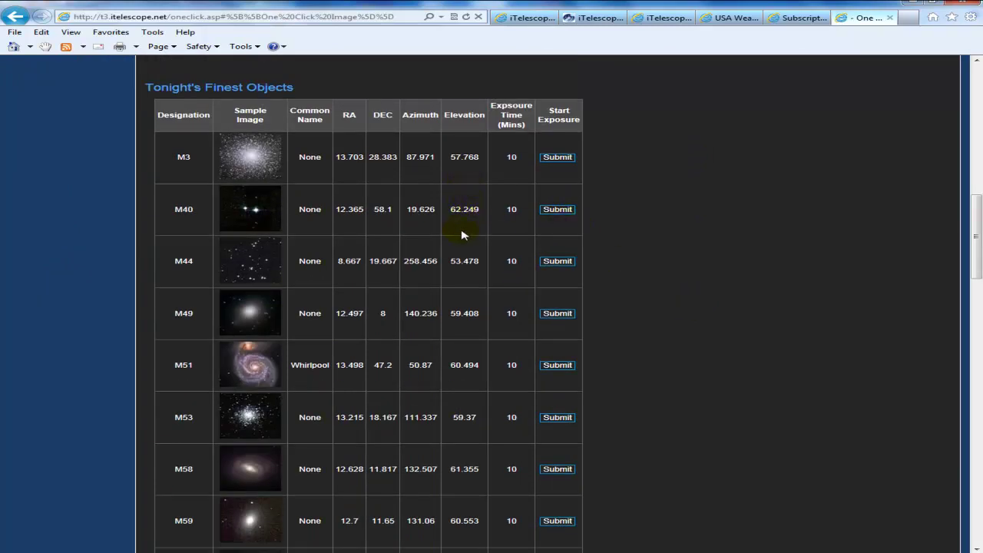
{"action": "scroll", "coordinate": [465, 254], "scroll_direction": "down", "scroll_amount": 2}
{"action": "scroll", "coordinate": [474, 305], "scroll_direction": "down", "scroll_amount": 2}
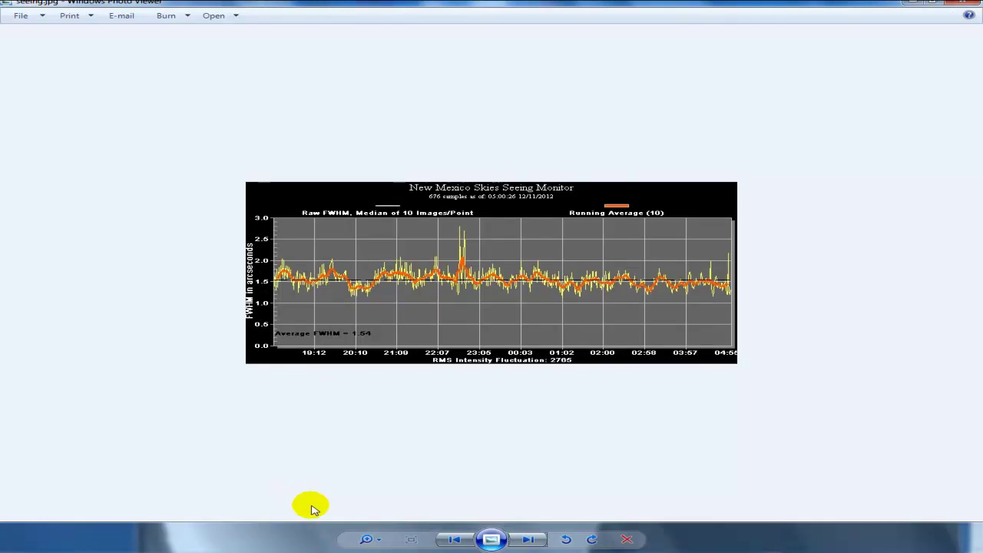
In Windows Photo Viewer, look through the images from the seeing graph past the weather station and all-sky camera to image1.jpg.
{"action": "left_click", "coordinate": [529, 540]}
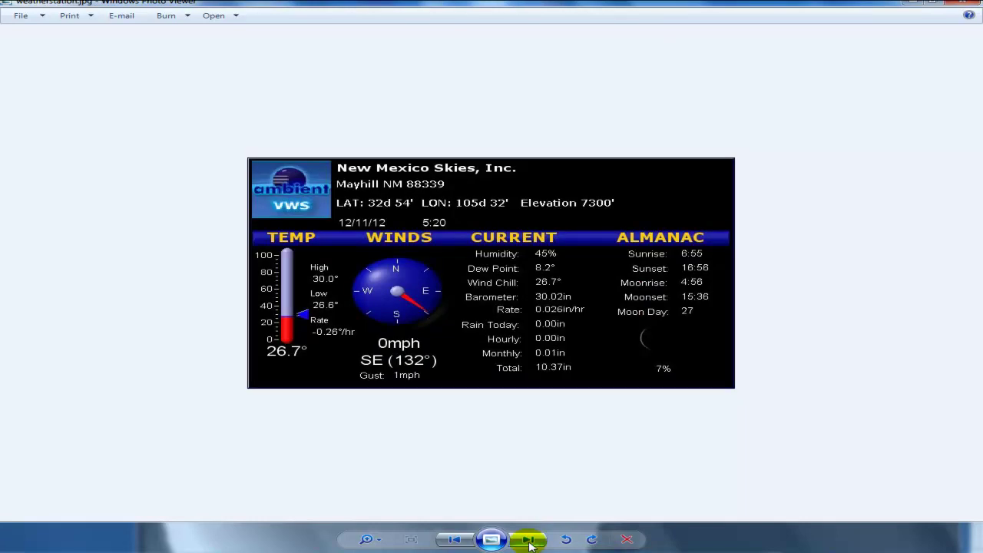
{"action": "left_click", "coordinate": [529, 541]}
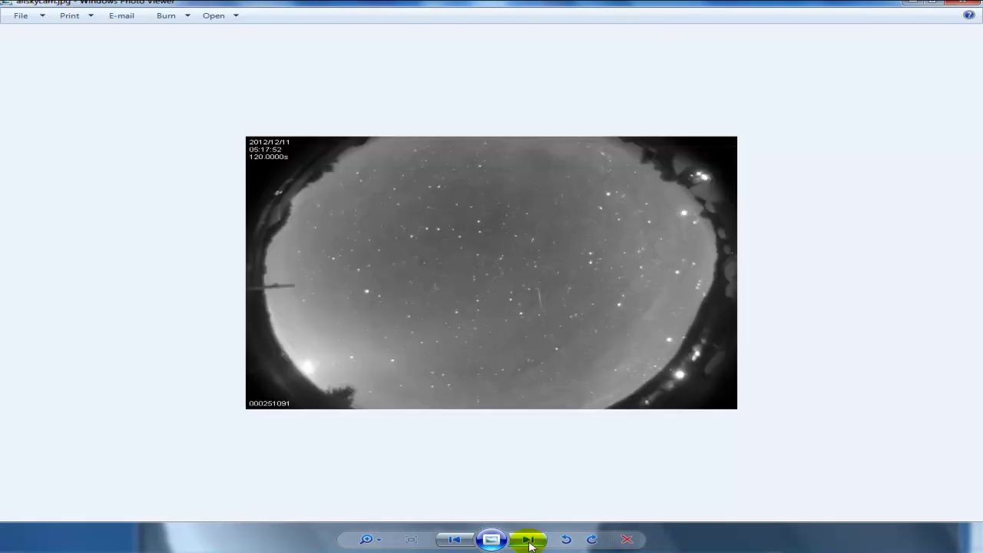
{"action": "left_click", "coordinate": [529, 541]}
{"action": "left_click", "coordinate": [530, 541]}
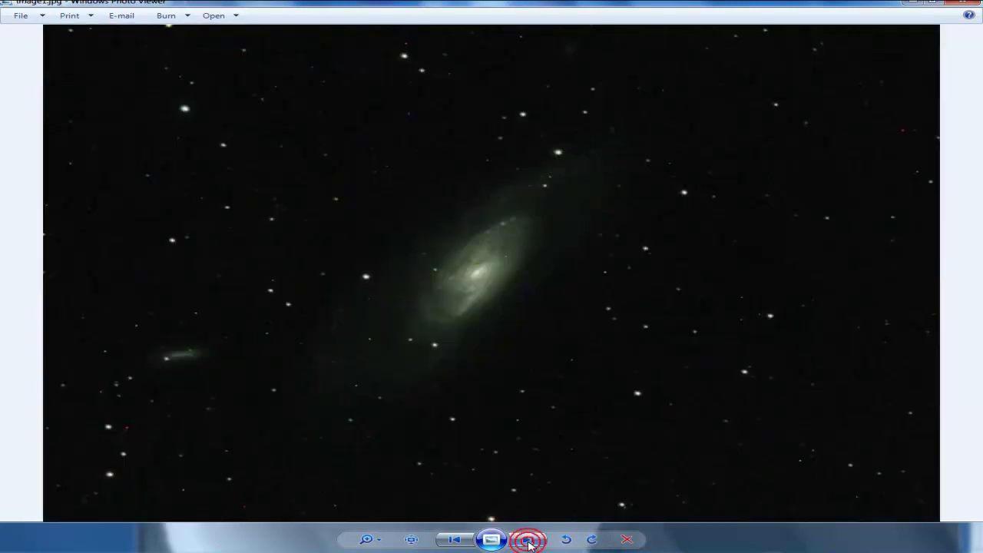